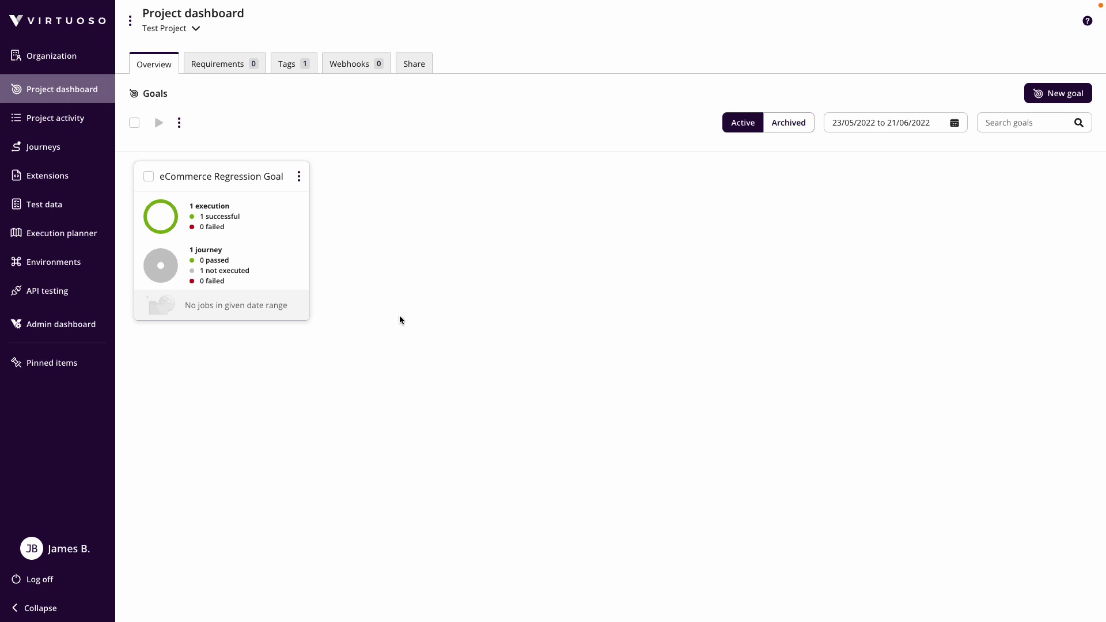
Step: Switch the Test Project dashboard to its Requirements tab, which lists zero requirements
left_click(225, 68)
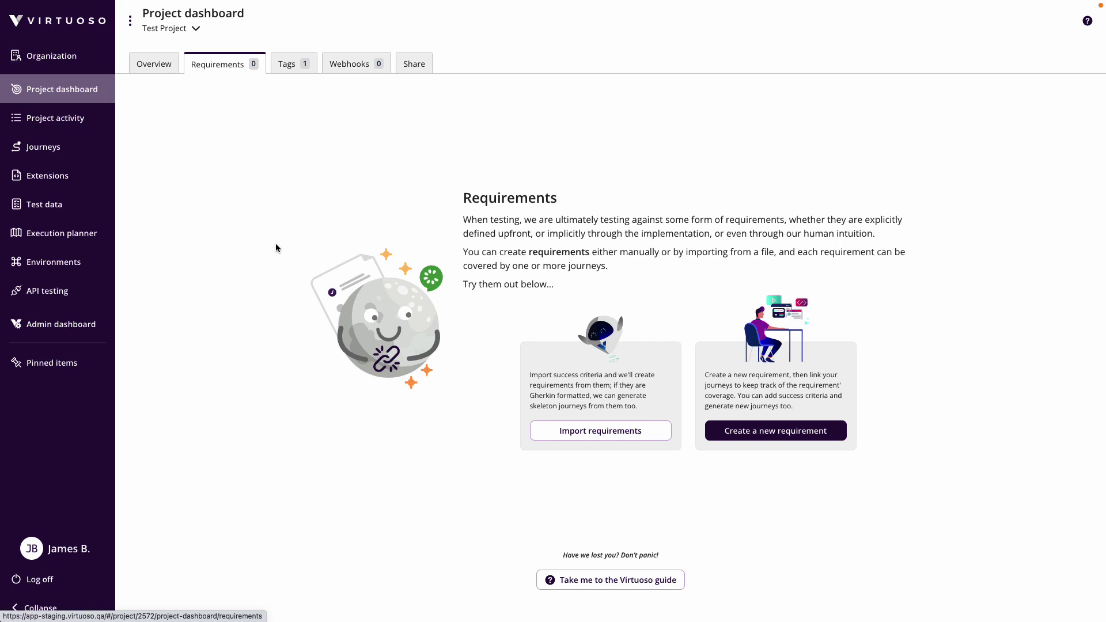
Step: Import the Rocketshop BDD File as a requirement and view its Gherkin scenario criteria
left_click(604, 431)
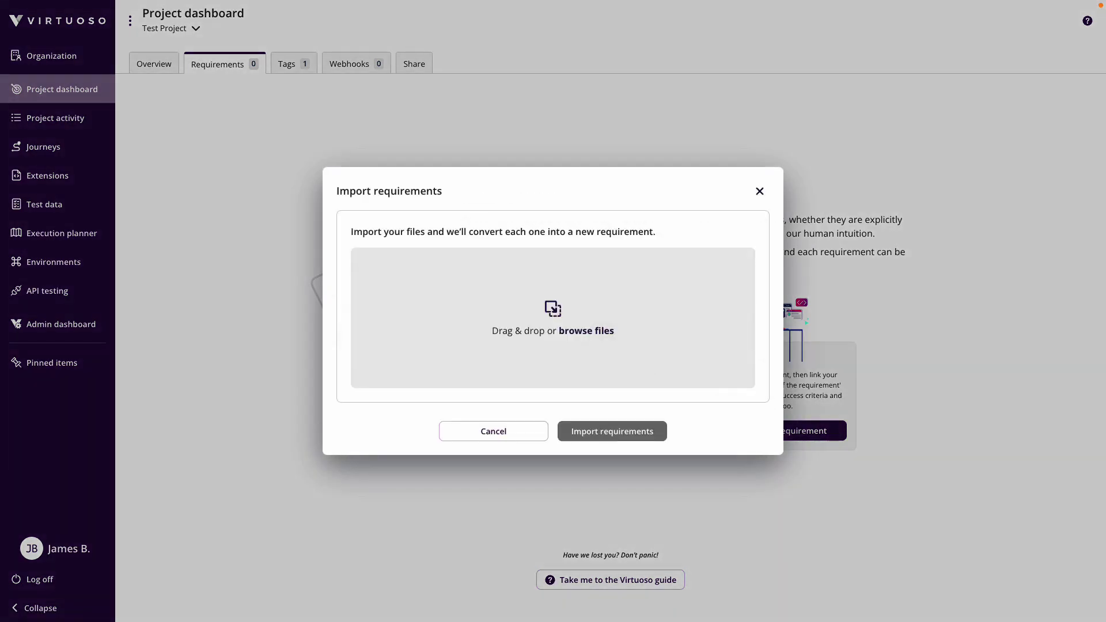
left_click_drag(605, 521, 545, 321)
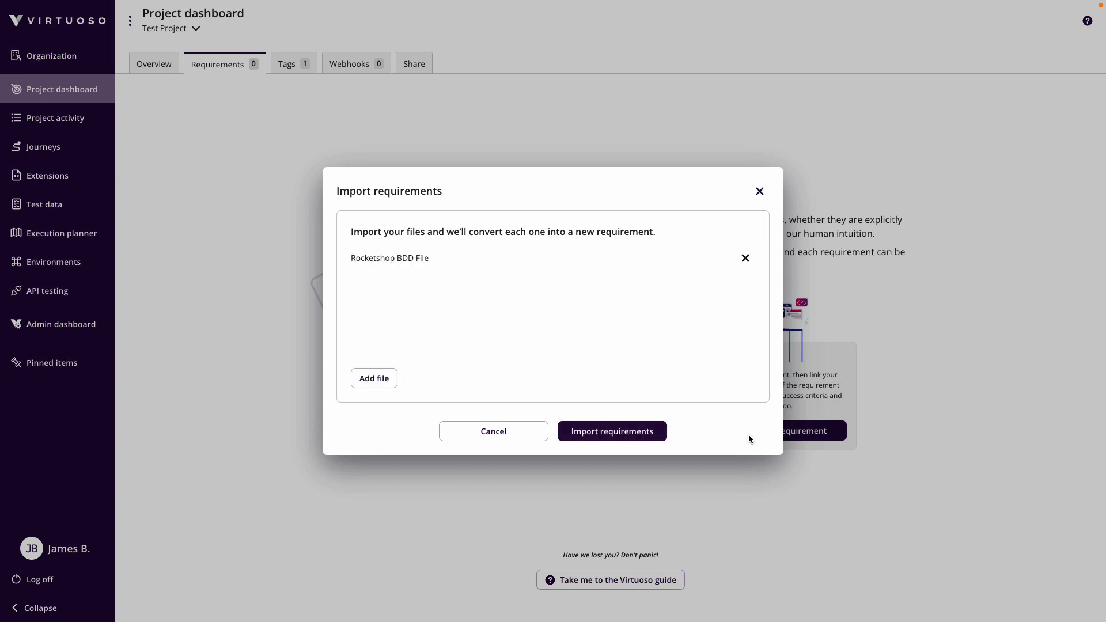
left_click(632, 433)
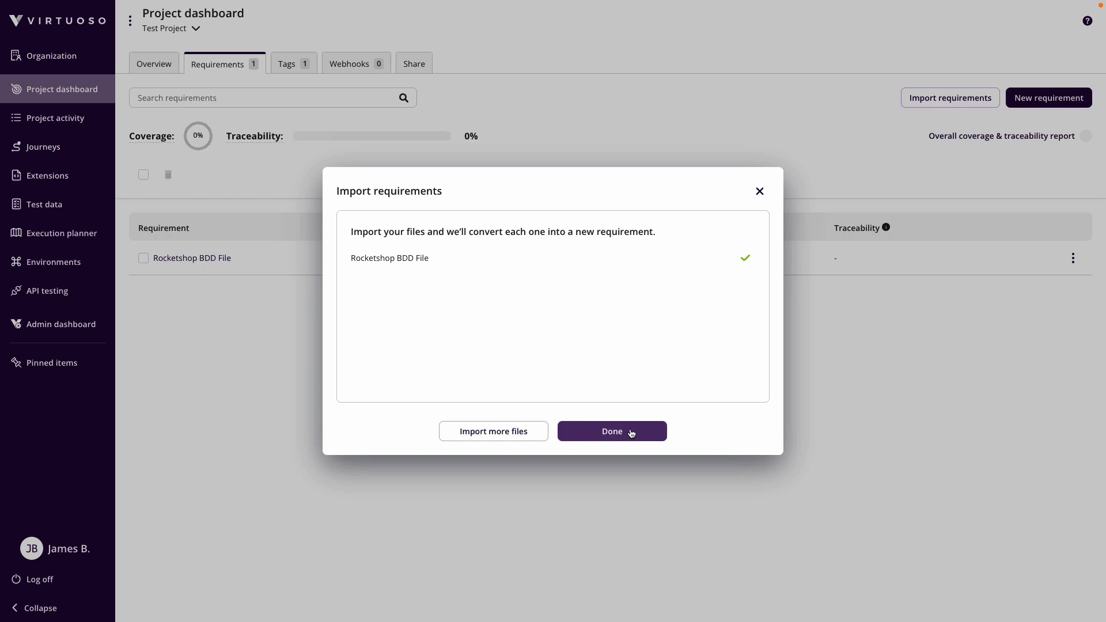
left_click(631, 433)
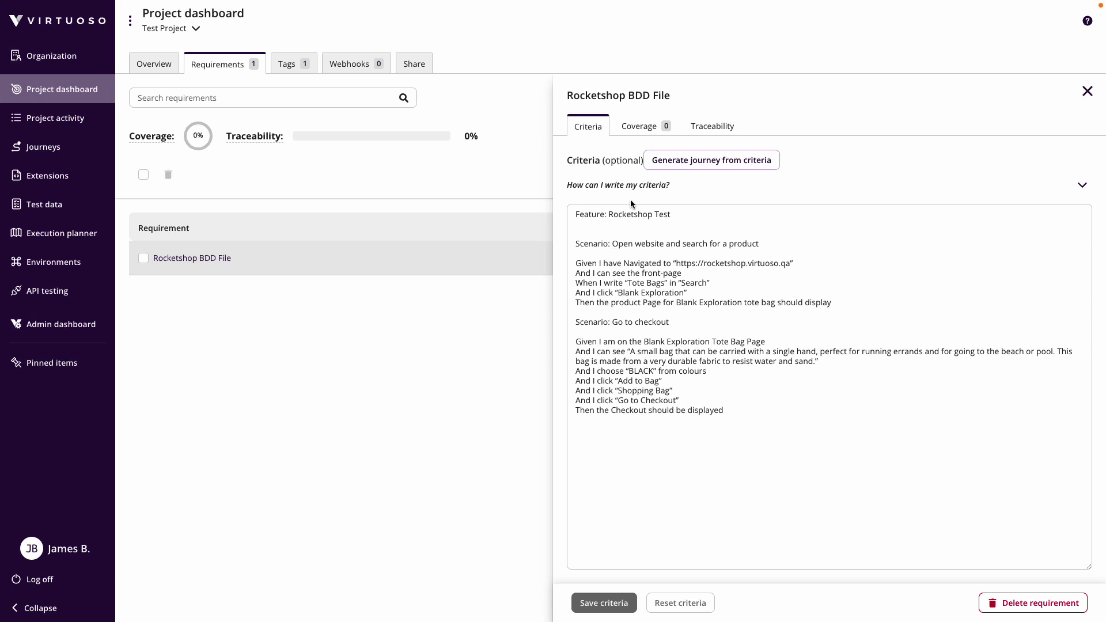
left_click(762, 432)
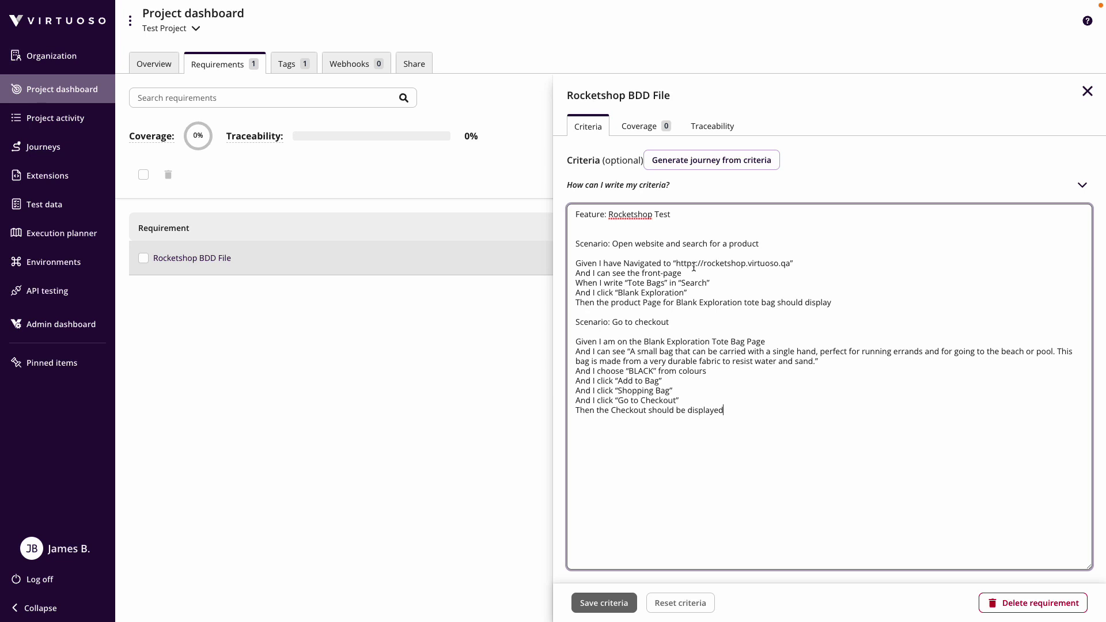
Step: Generate the 2: Rocketshop Test journey from the criteria under eCommerce Regression Goal
left_click(688, 162)
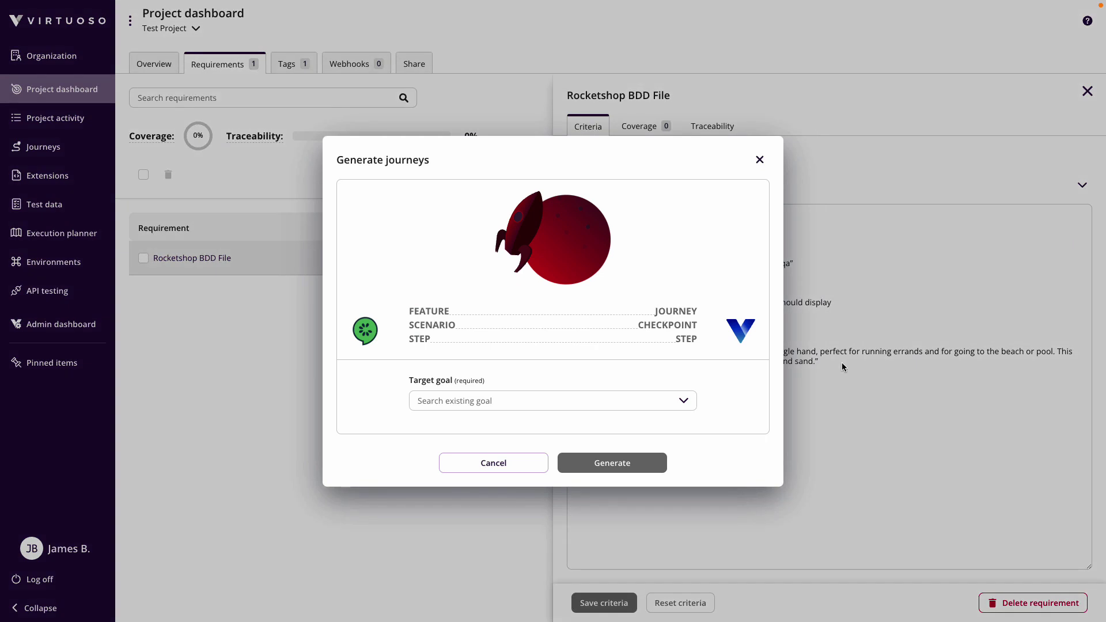
left_click(687, 401)
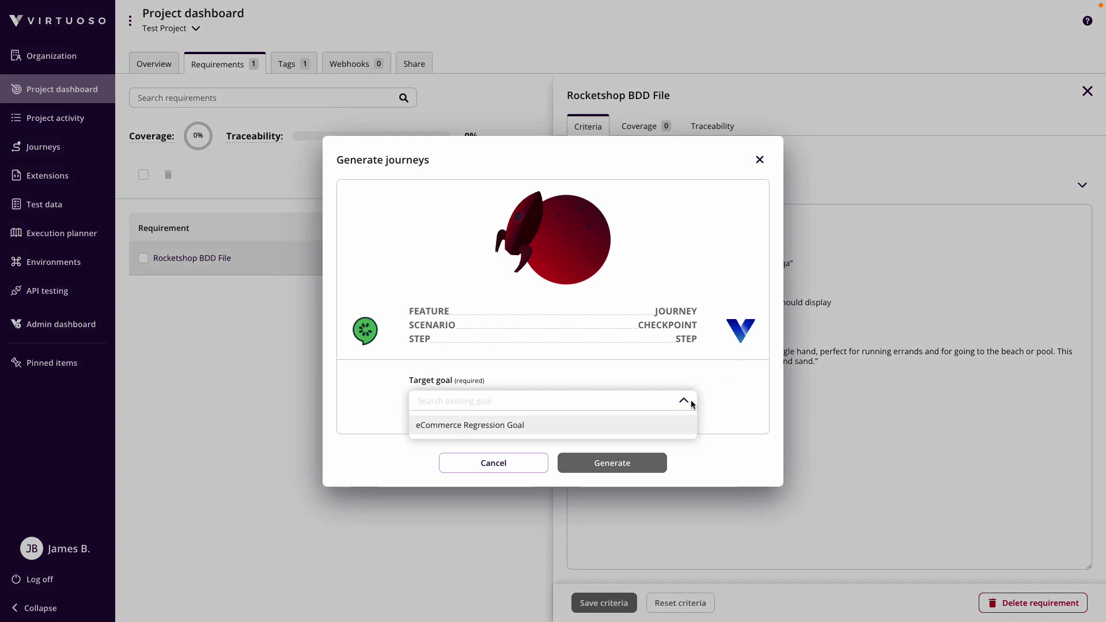
left_click(492, 432)
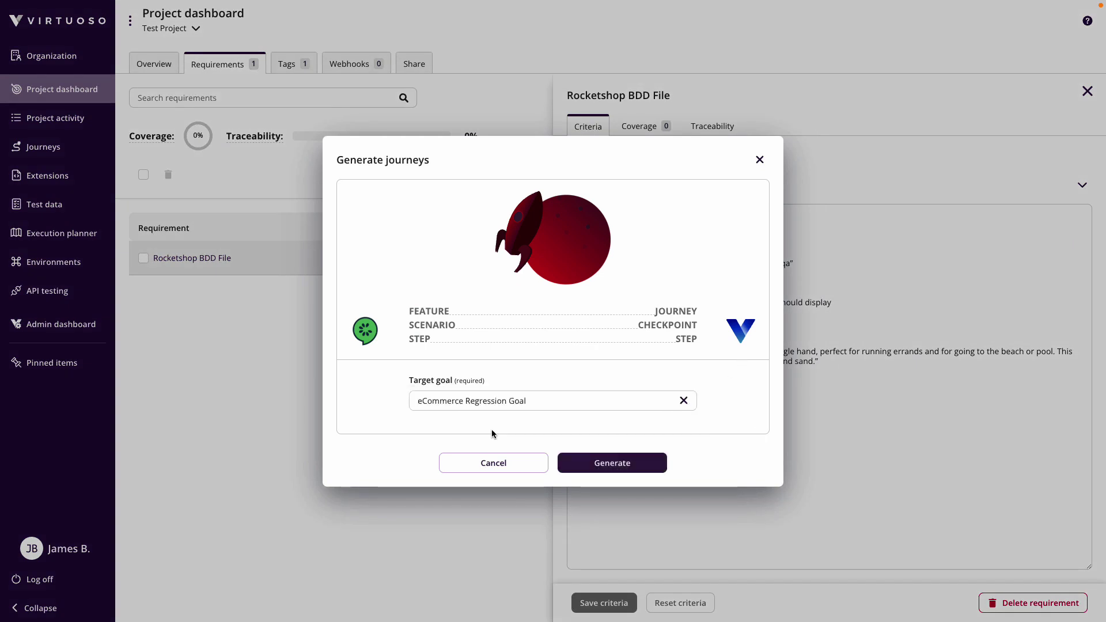
left_click(628, 467)
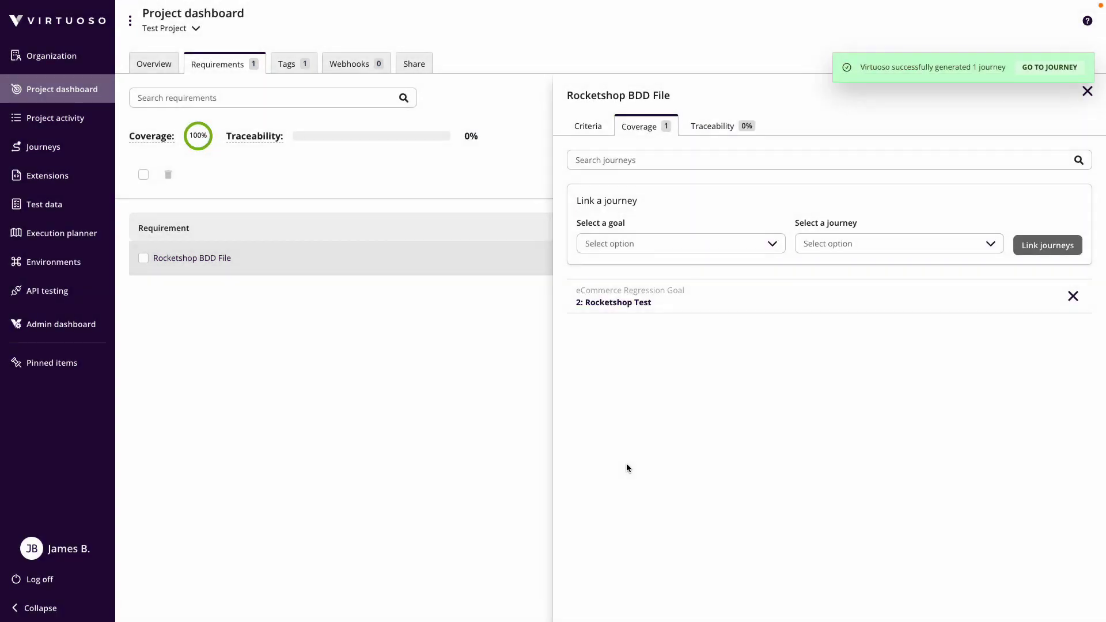
Step: Open the generated Rocketshop Test draft journey and look over its three checkpoints of Gherkin comments
left_click(1049, 67)
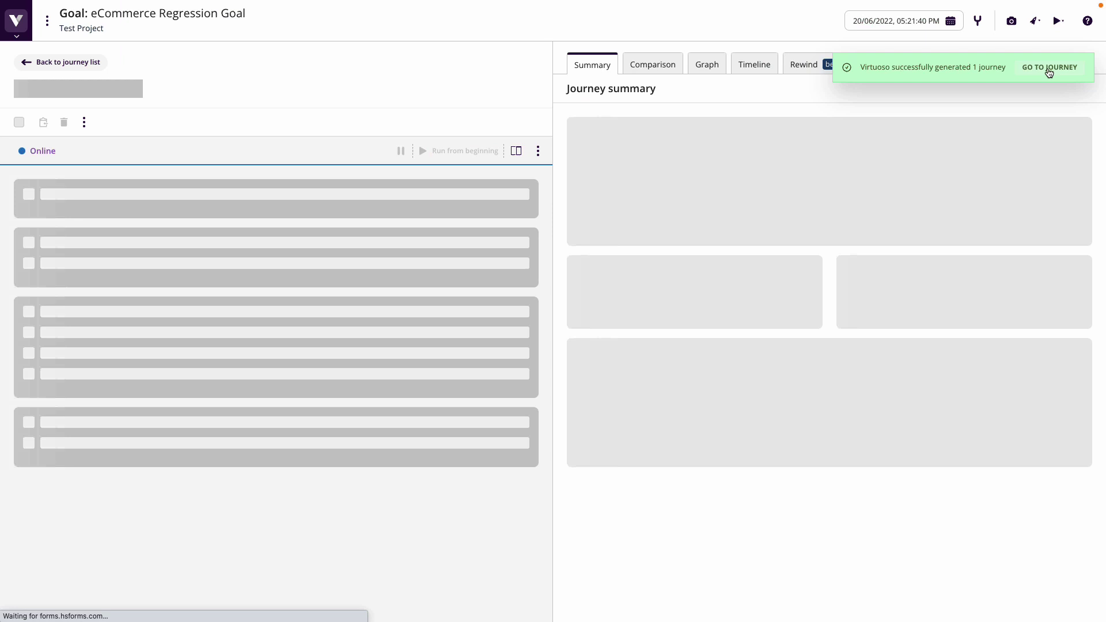
mouse_move(128, 232)
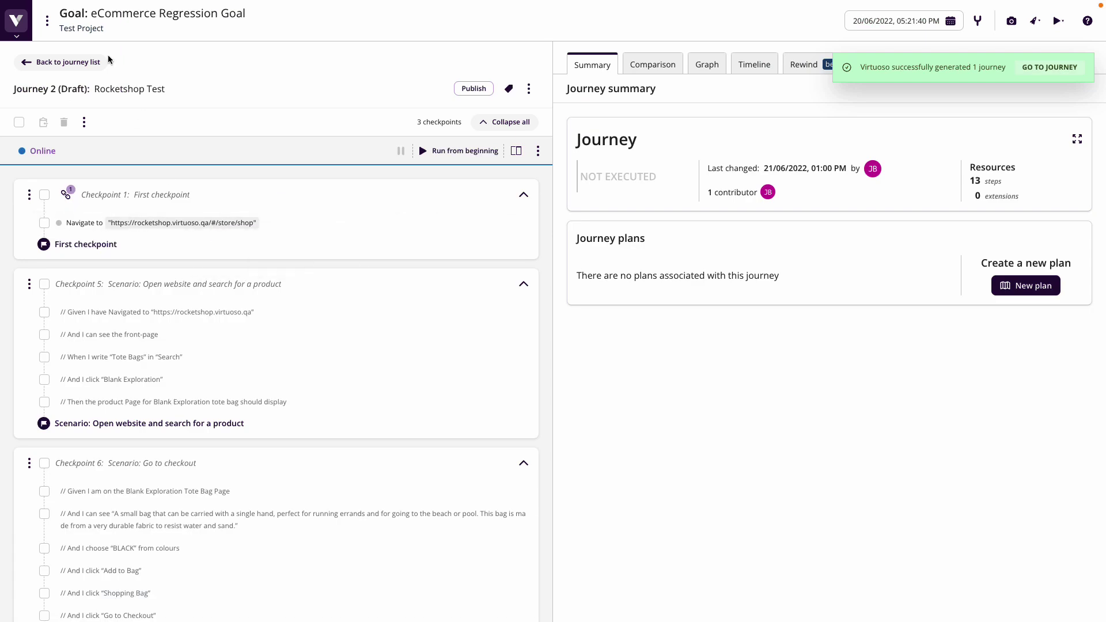
mouse_move(117, 318)
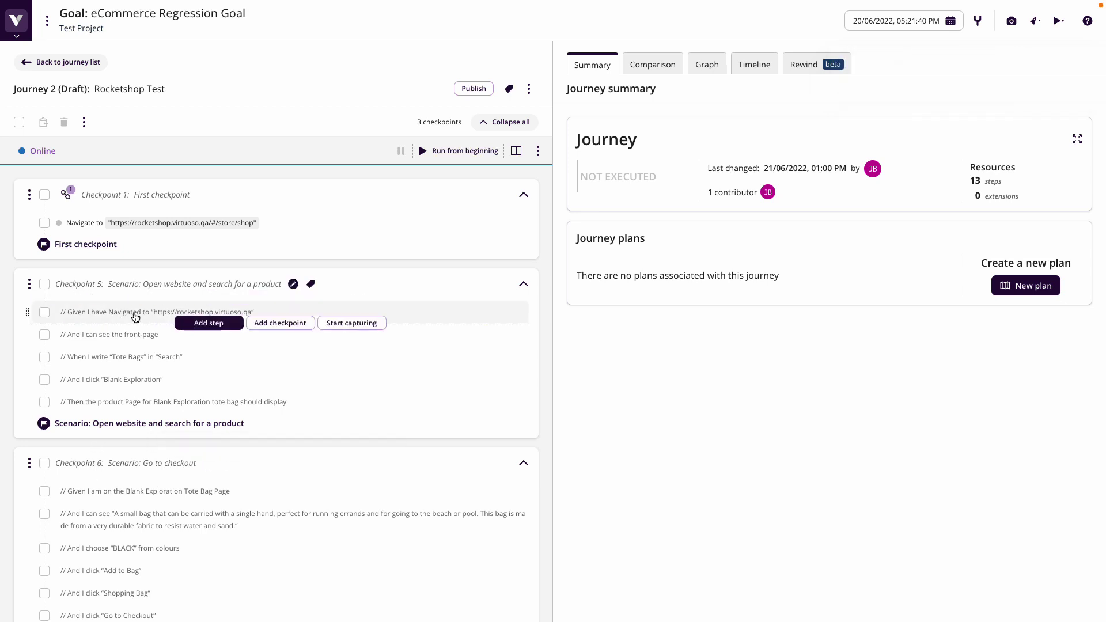
mouse_move(75, 323)
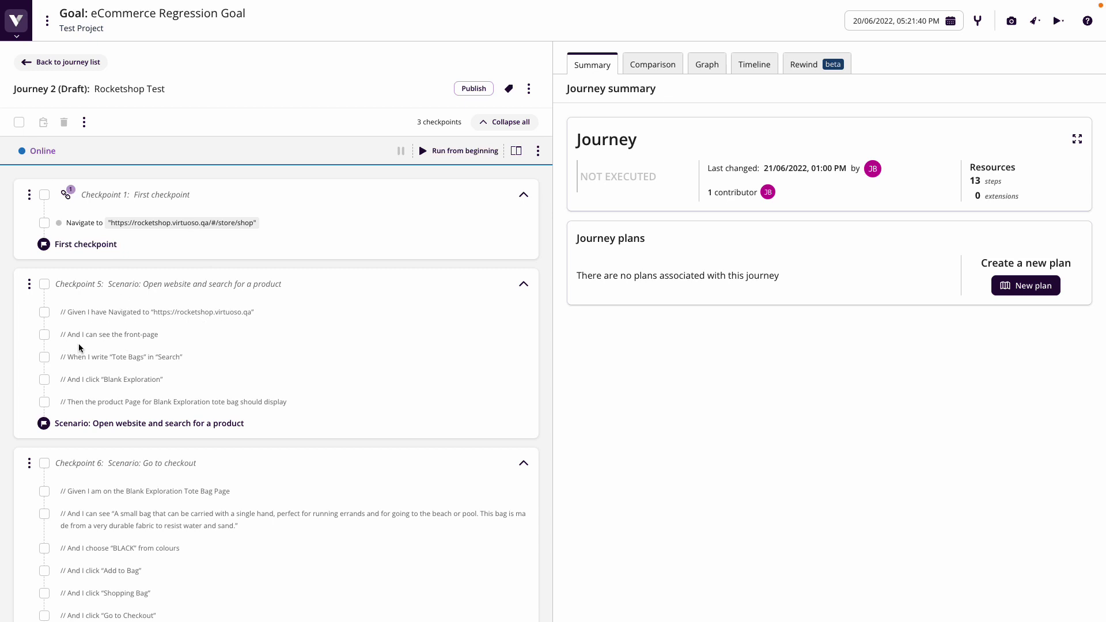
Step: Add a step under the front-page comment: Look for "Rocketshop Merchandise"
mouse_move(151, 351)
left_click(213, 367)
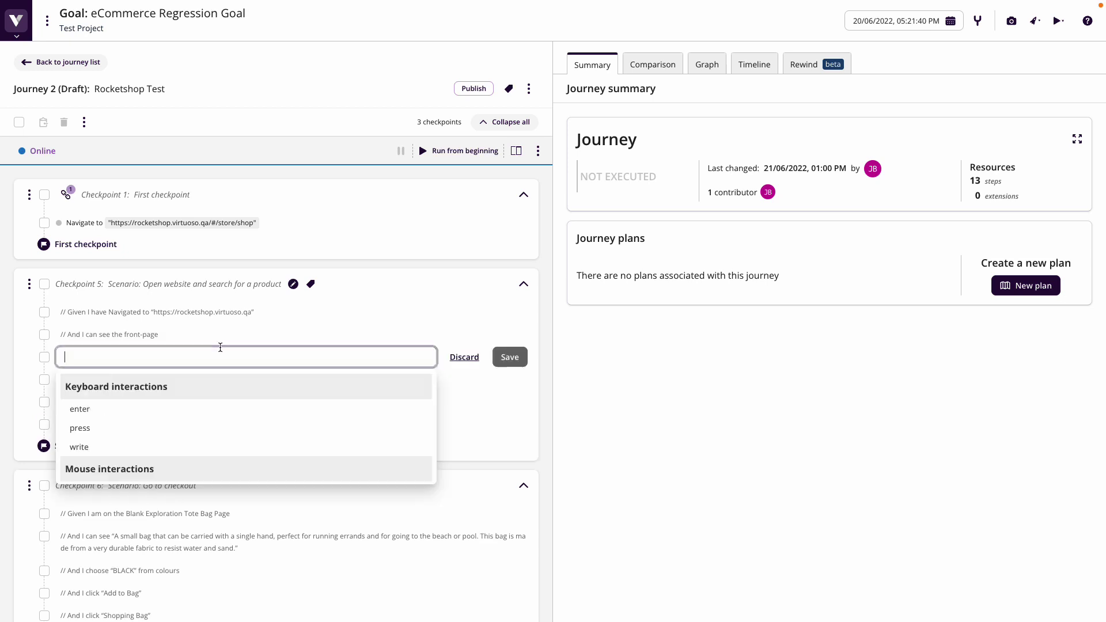
type("Look for \"Roec")
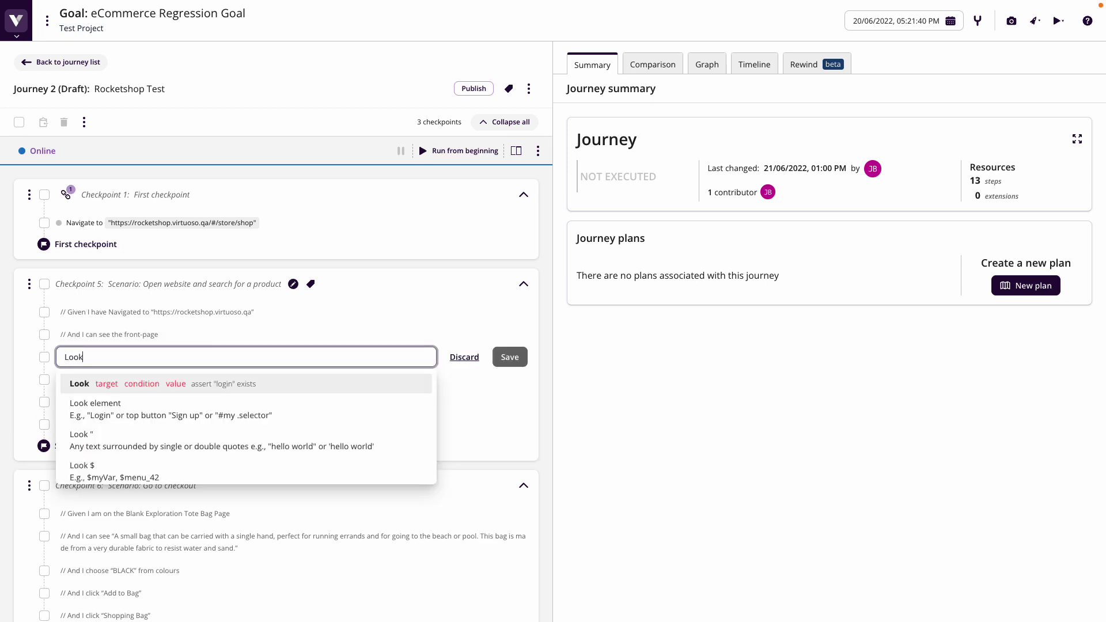
key("BackSpace")
key("BackSpace")
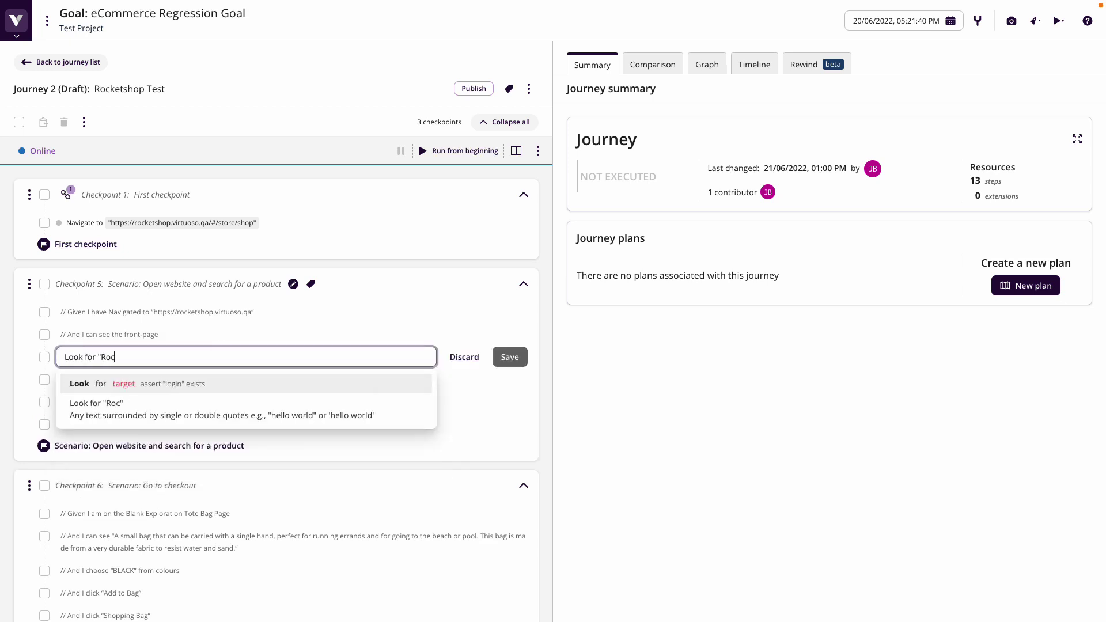
type("cketshop Merchandise\"")
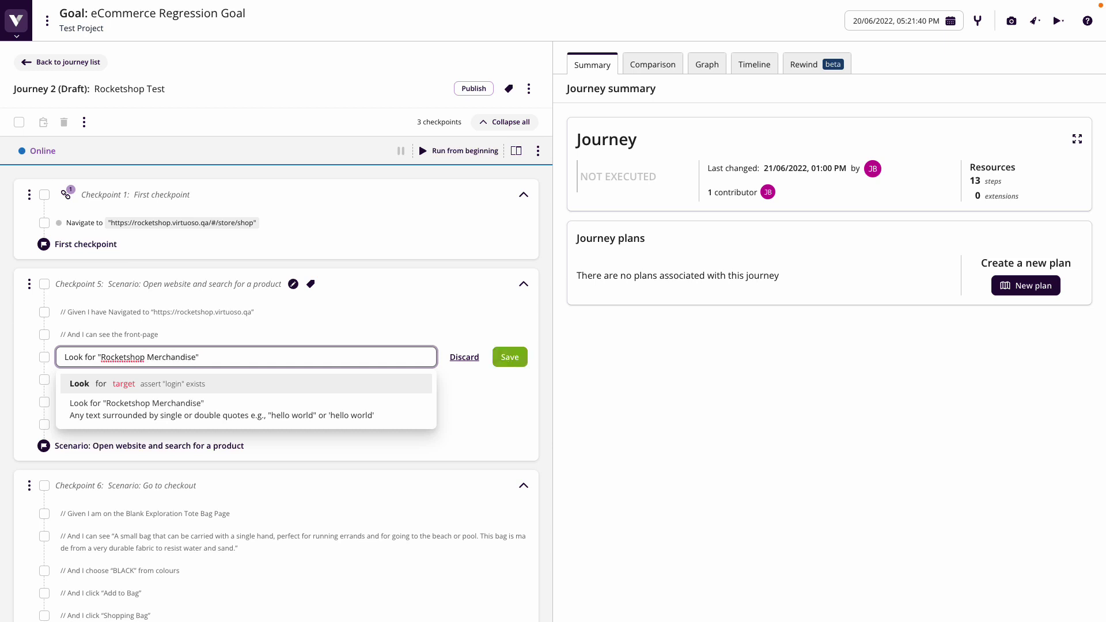
key("Return")
left_click(542, 413)
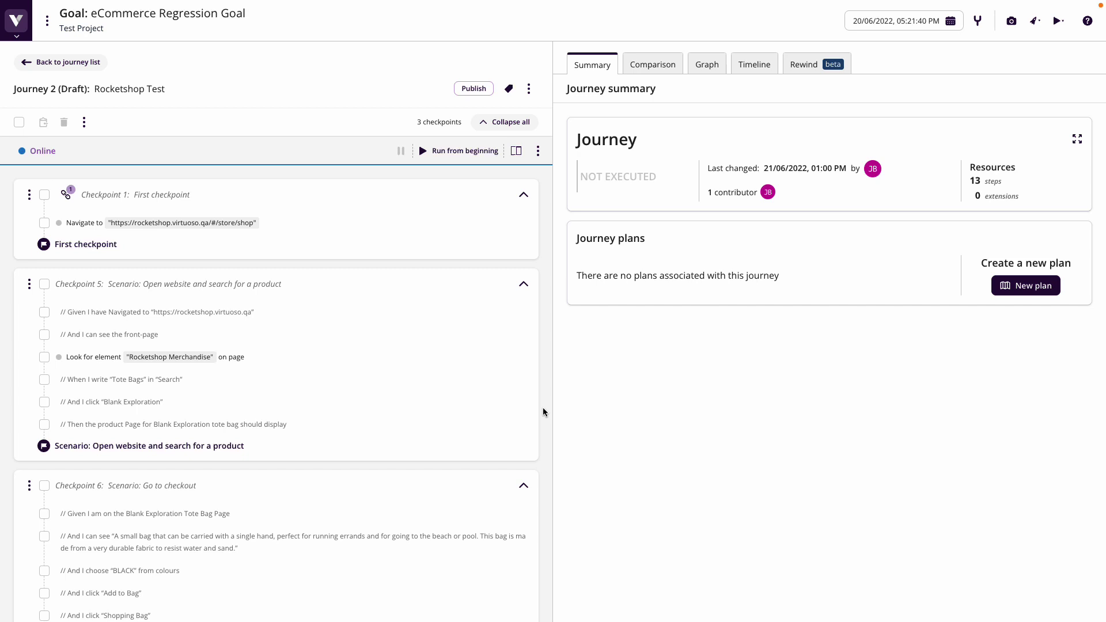
Step: Add a step under the write comment: Write "Tote Bags" in "Search"
mouse_move(210, 394)
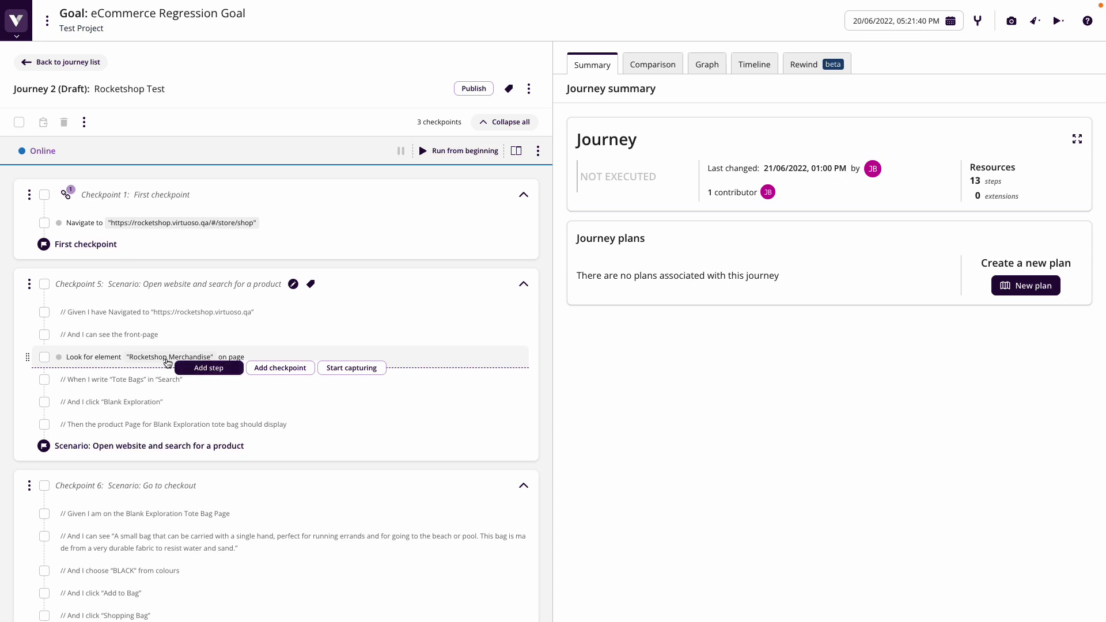
left_click(208, 390)
type("Write \"T")
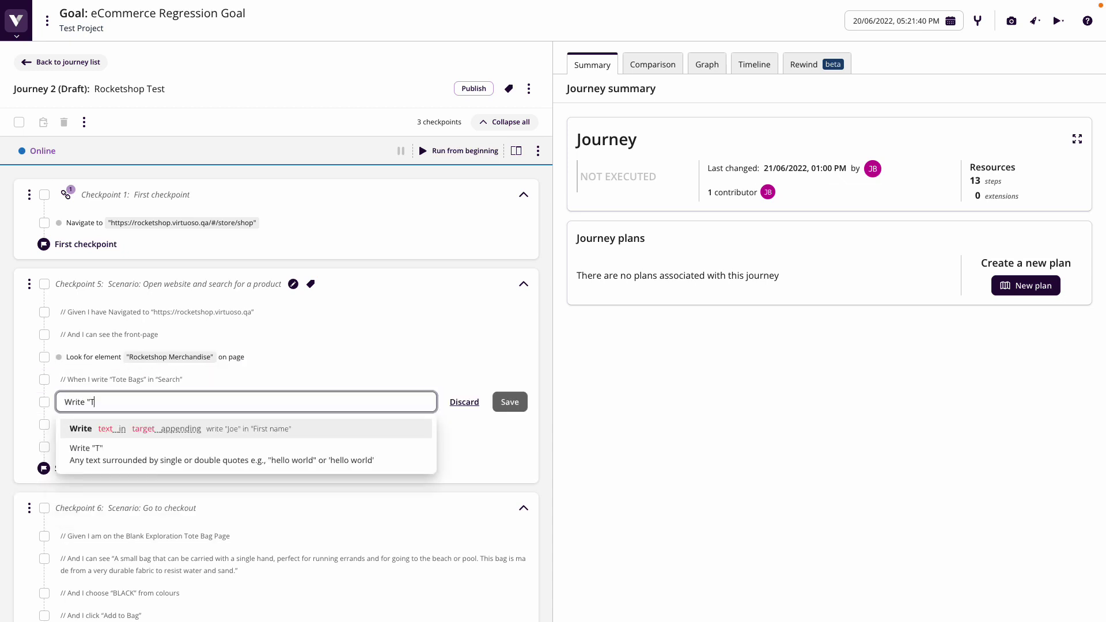
type("ote Bags\" in \"Seach")
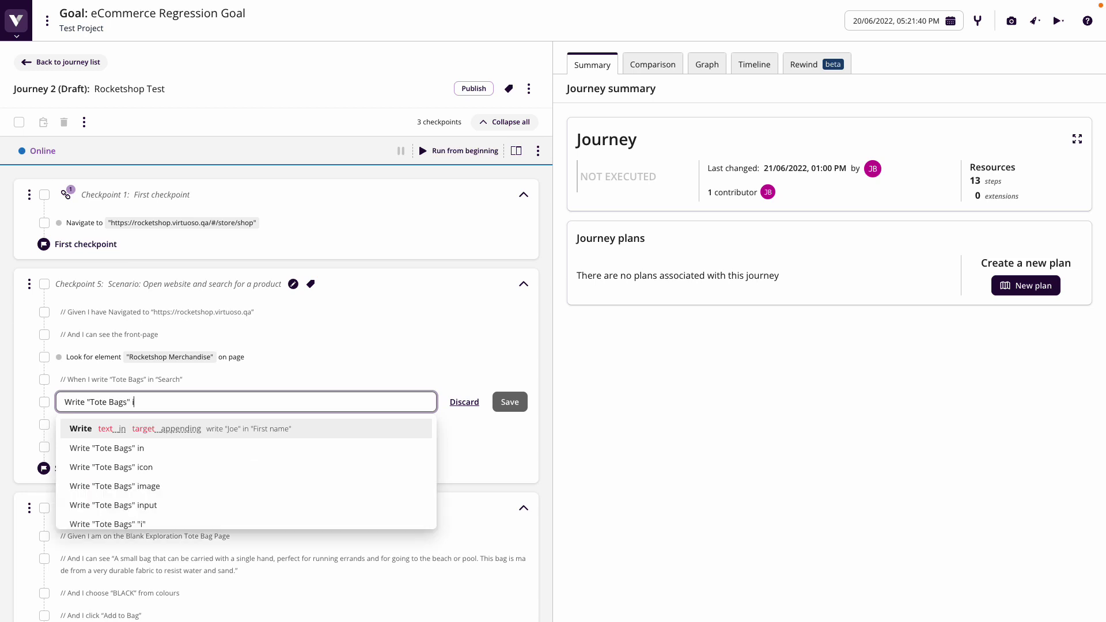
key("BackSpace")
key("BackSpace")
type("rch\"")
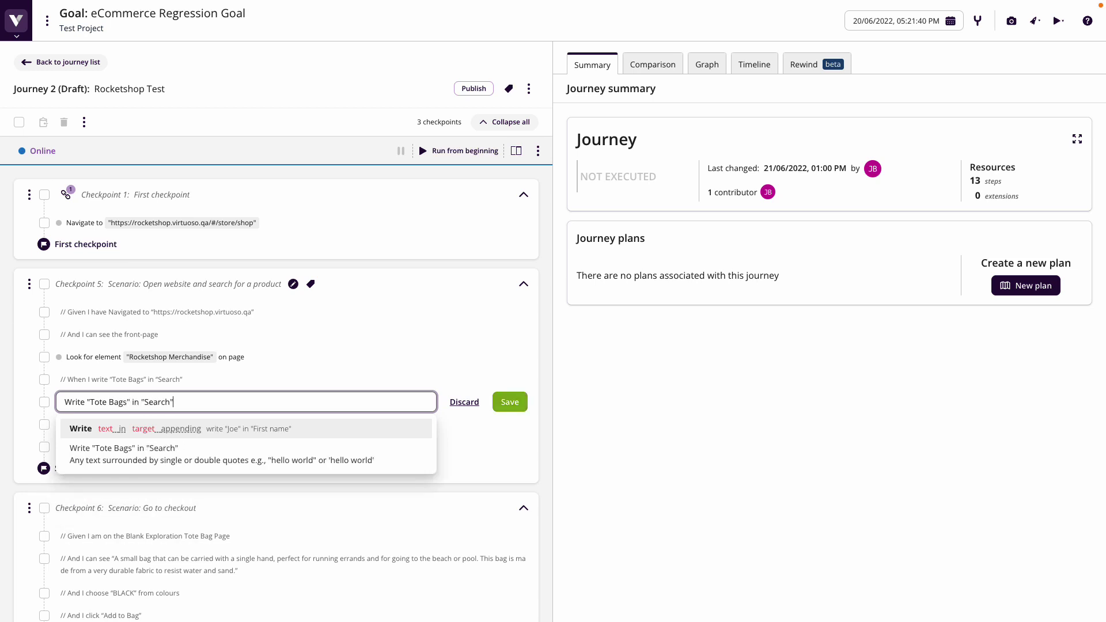
key("Return")
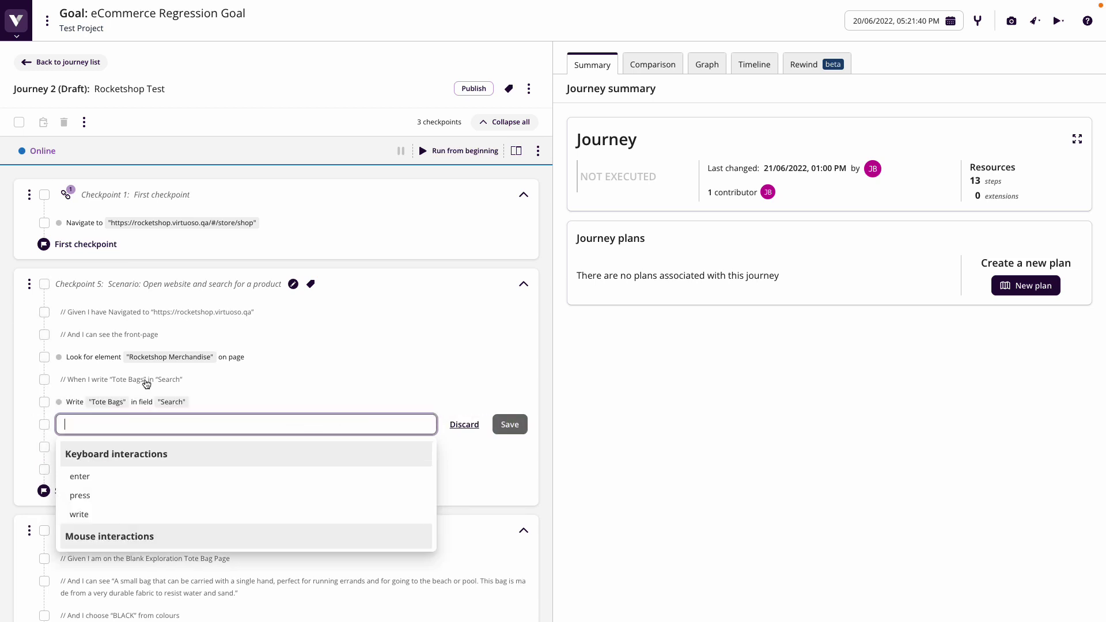
left_click(546, 474)
Step: Add steps Click "Blank Exploration" and Look for "Product Description" under their comments
left_click(208, 435)
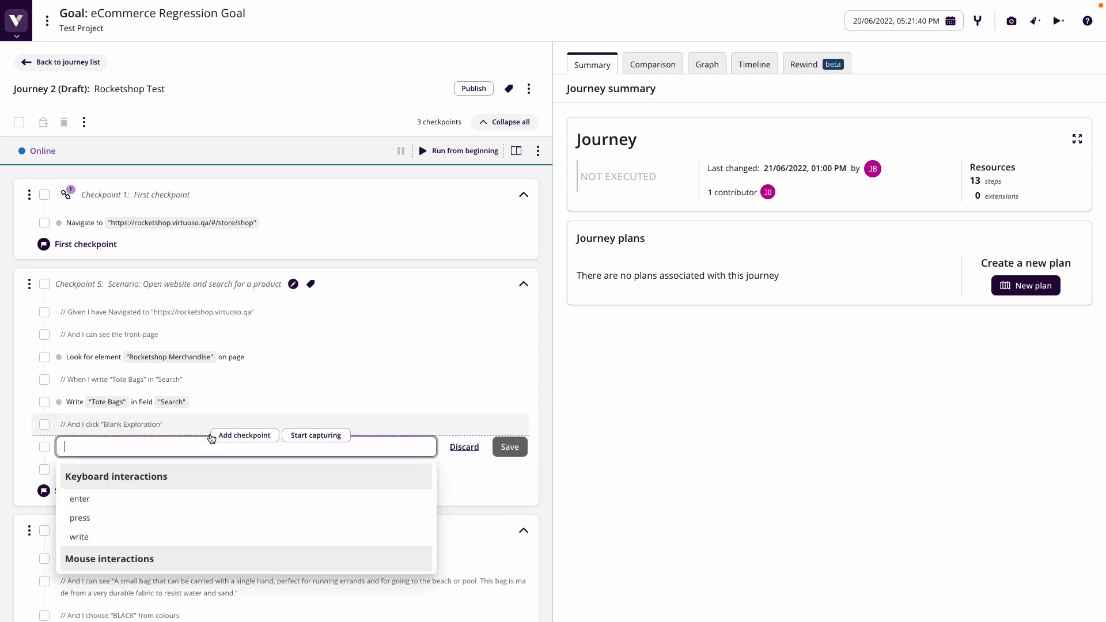
type("Click \"Blank Exploration\"")
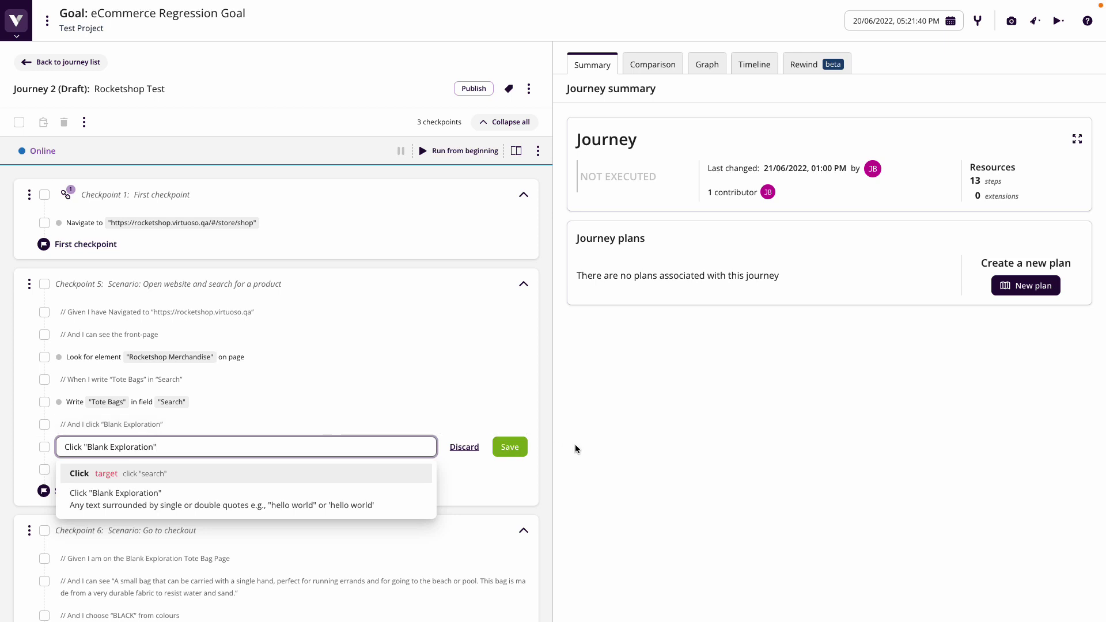
left_click(510, 447)
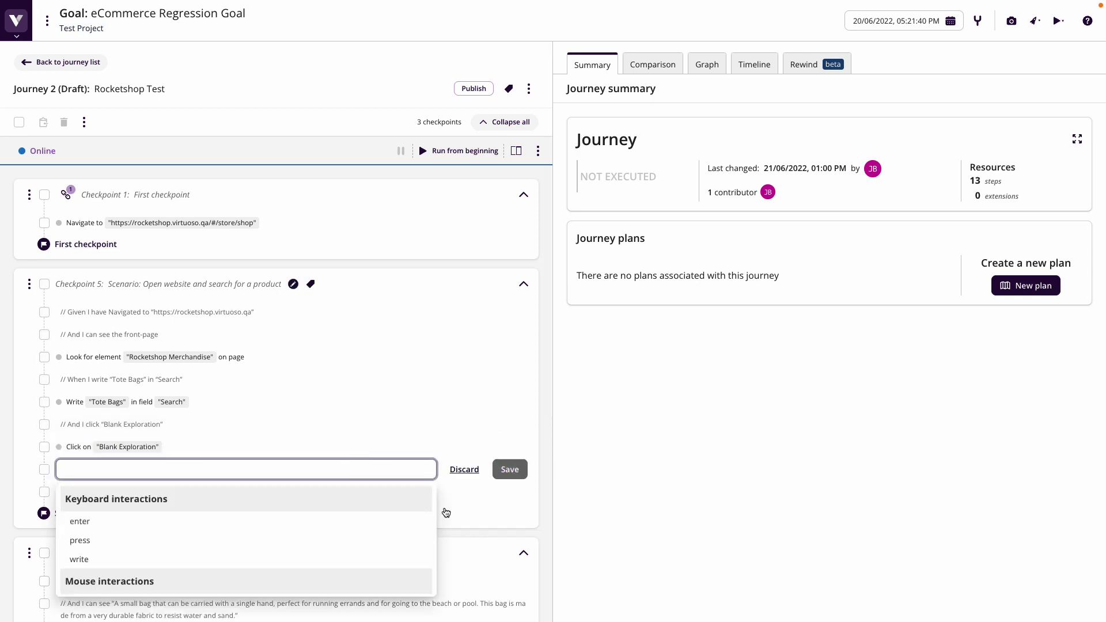
key("Escape")
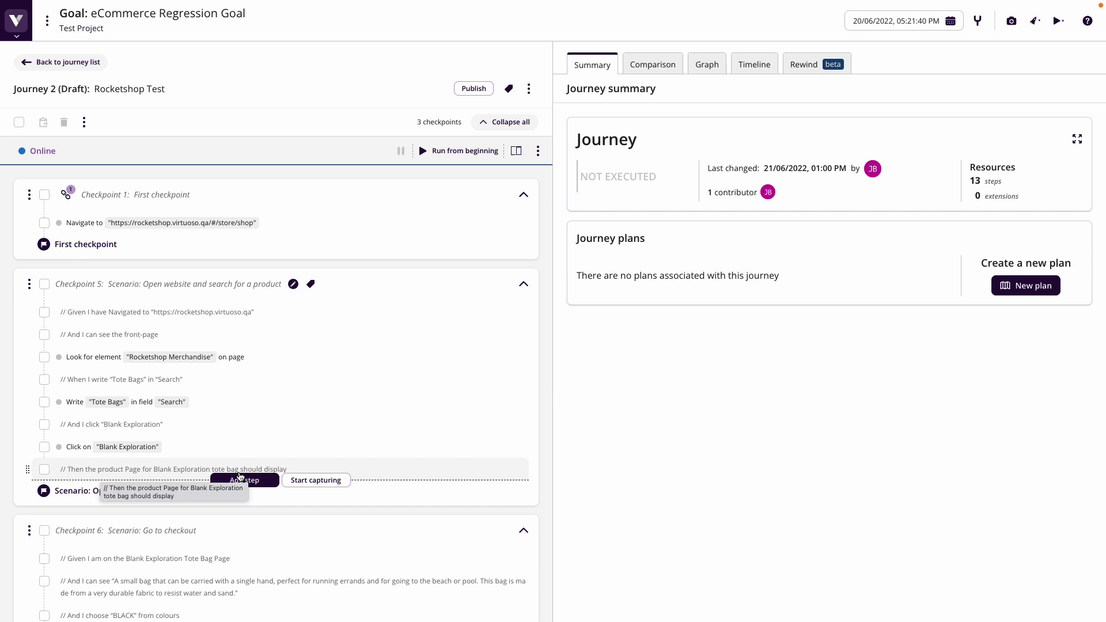
left_click(238, 482)
type("Look ")
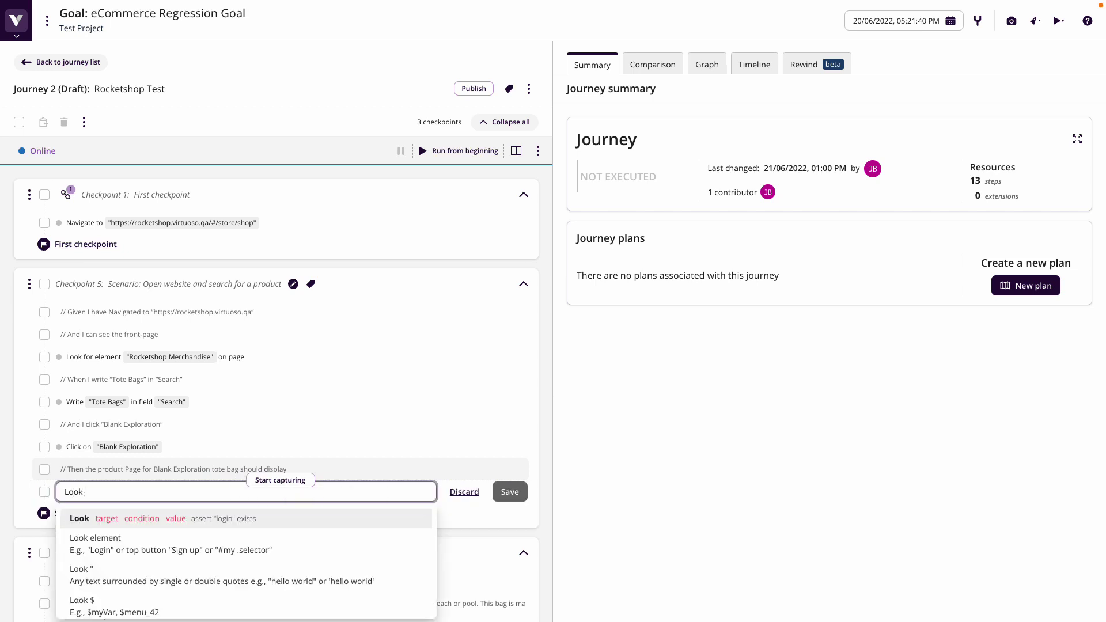
type("for \"Product")
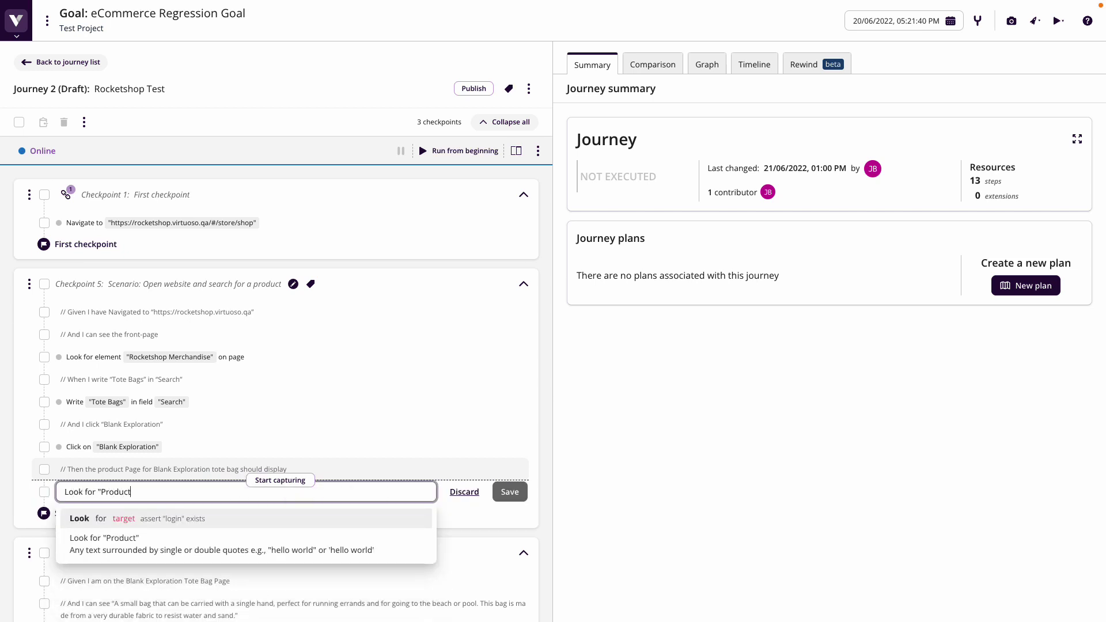
type(" Description\"")
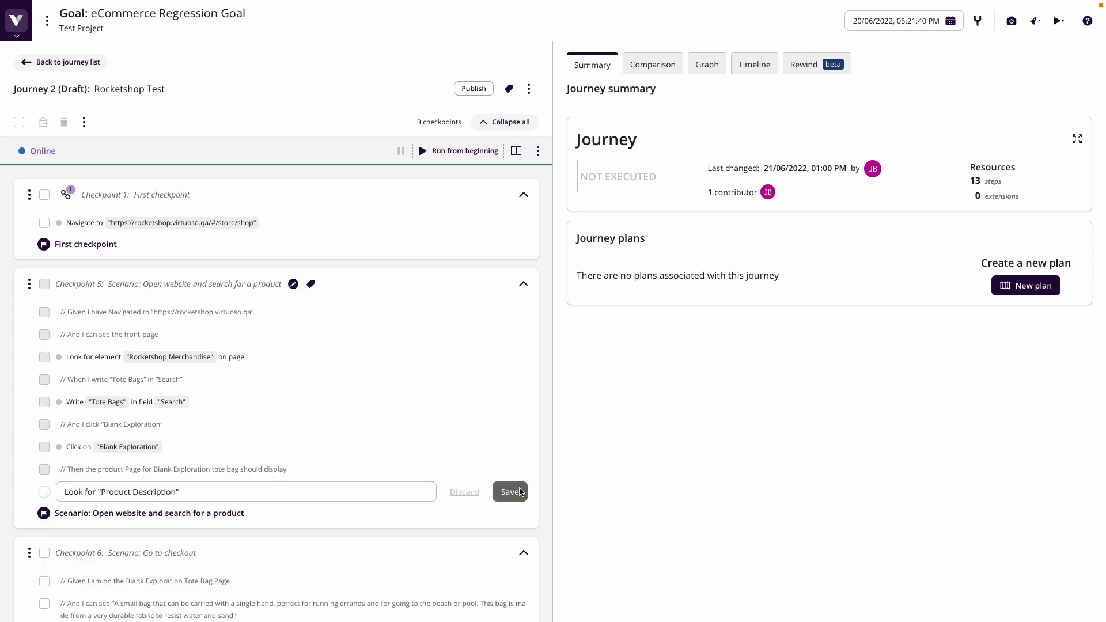
left_click(520, 492)
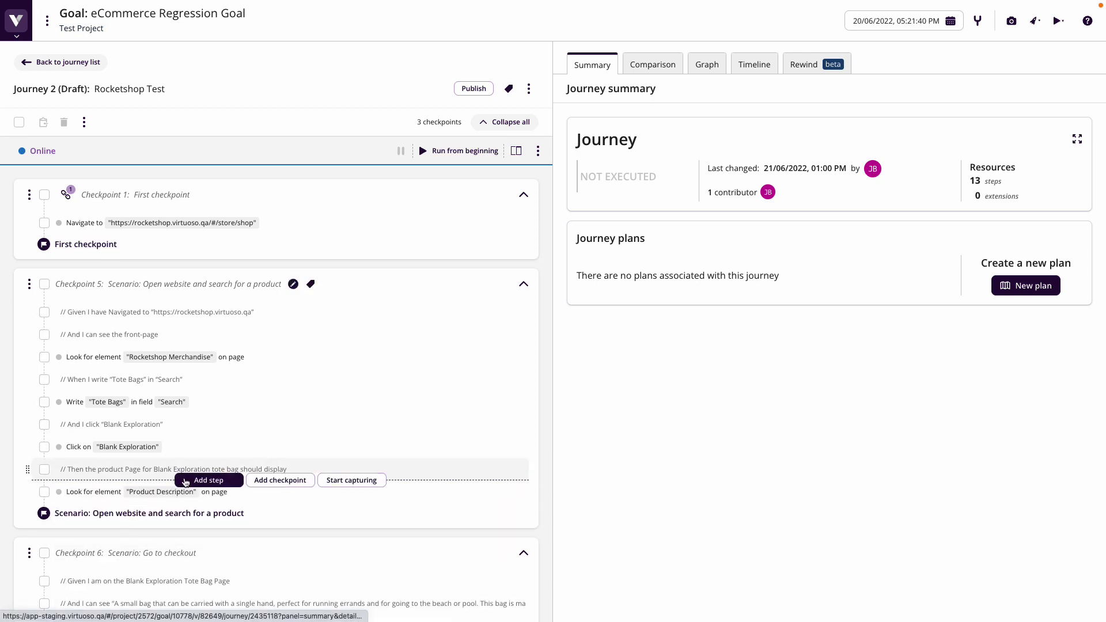
Step: Add a Look for step under the bag description comment, using the pasted tote-bag description text
mouse_move(165, 480)
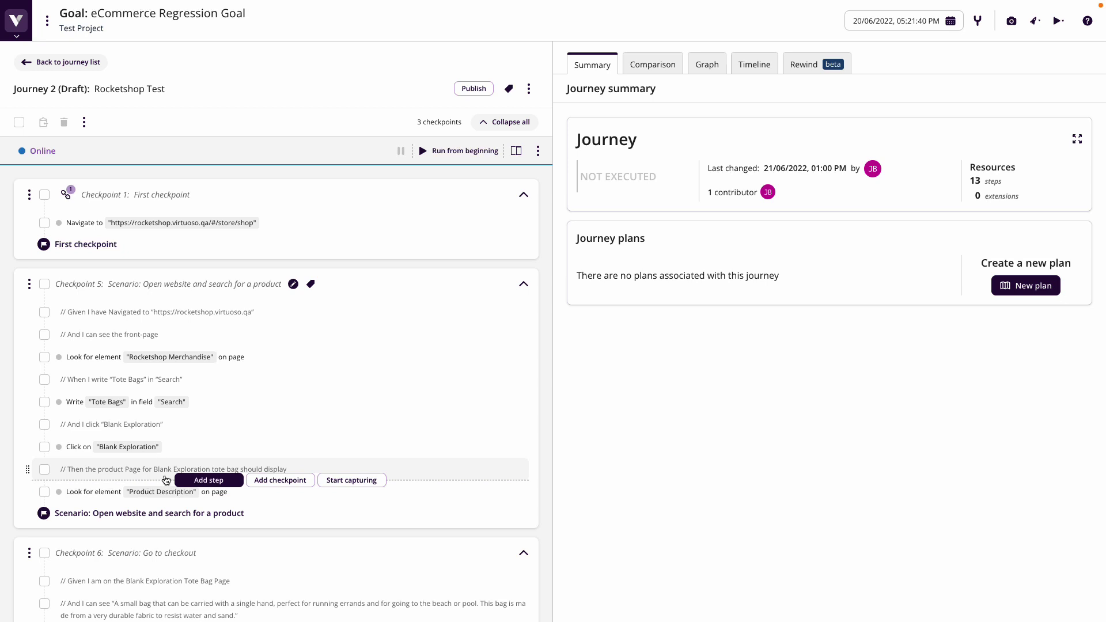
scroll(173, 487, "down", 1)
mouse_move(130, 322)
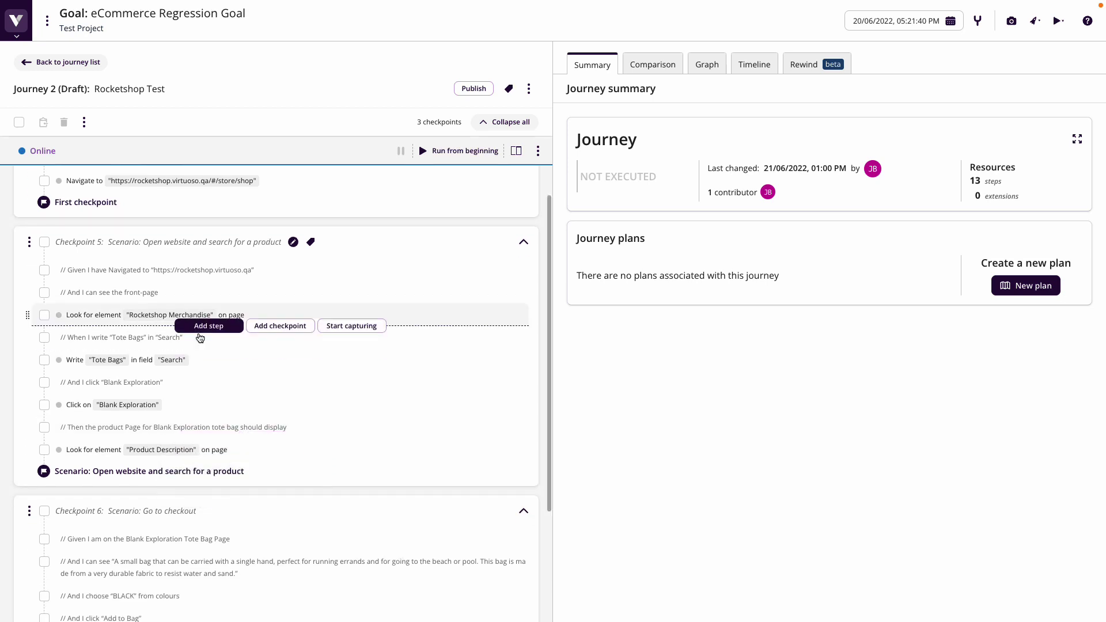
scroll(192, 461, "down", 3)
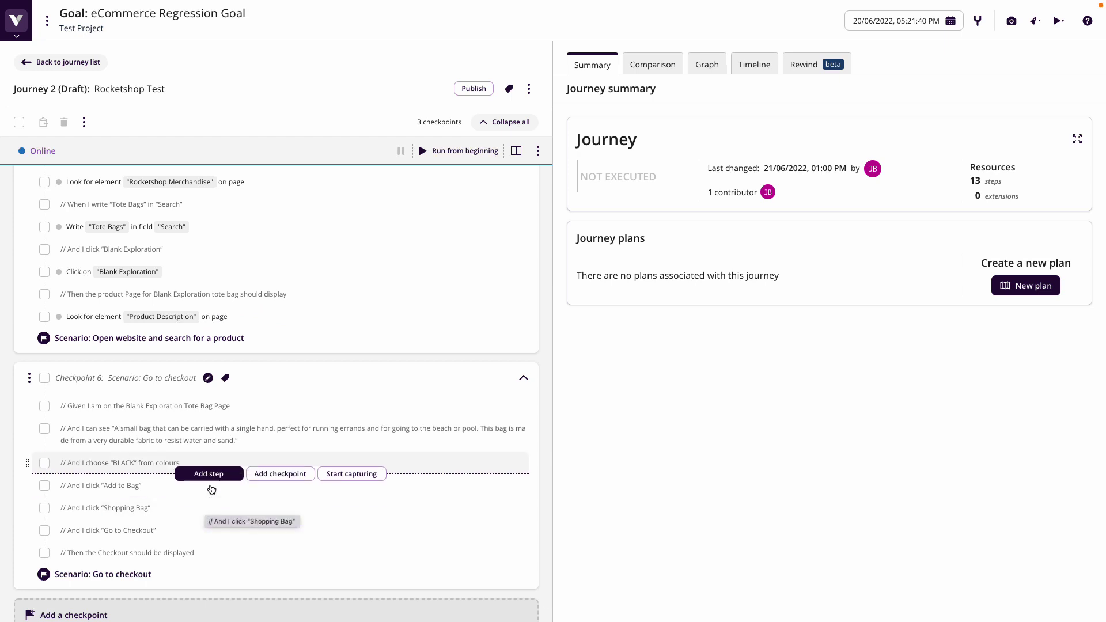
mouse_move(104, 428)
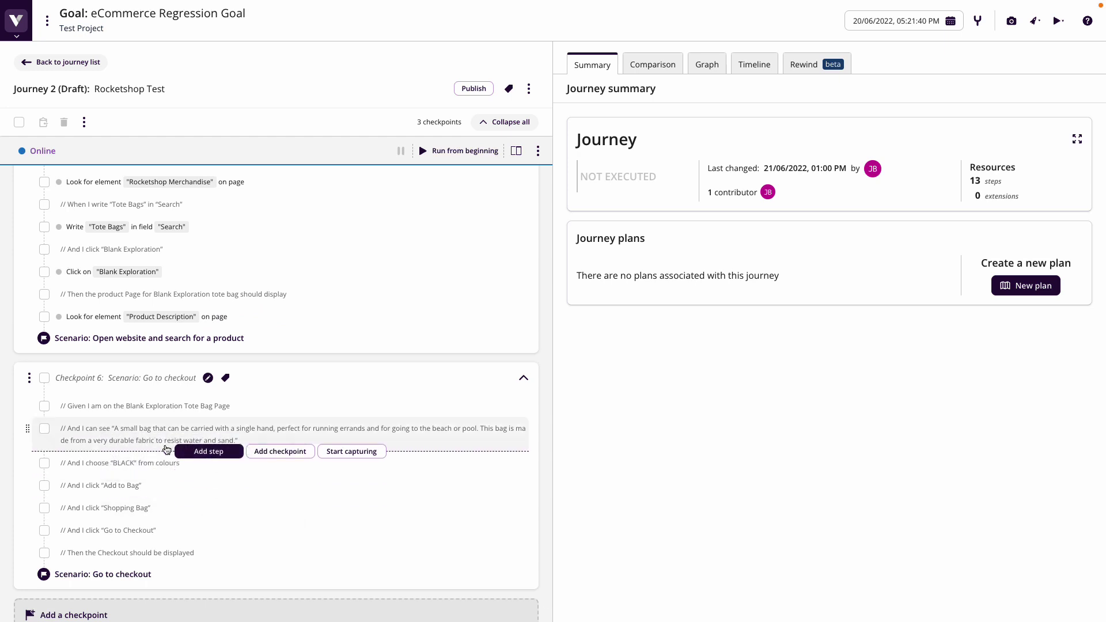
left_click(215, 452)
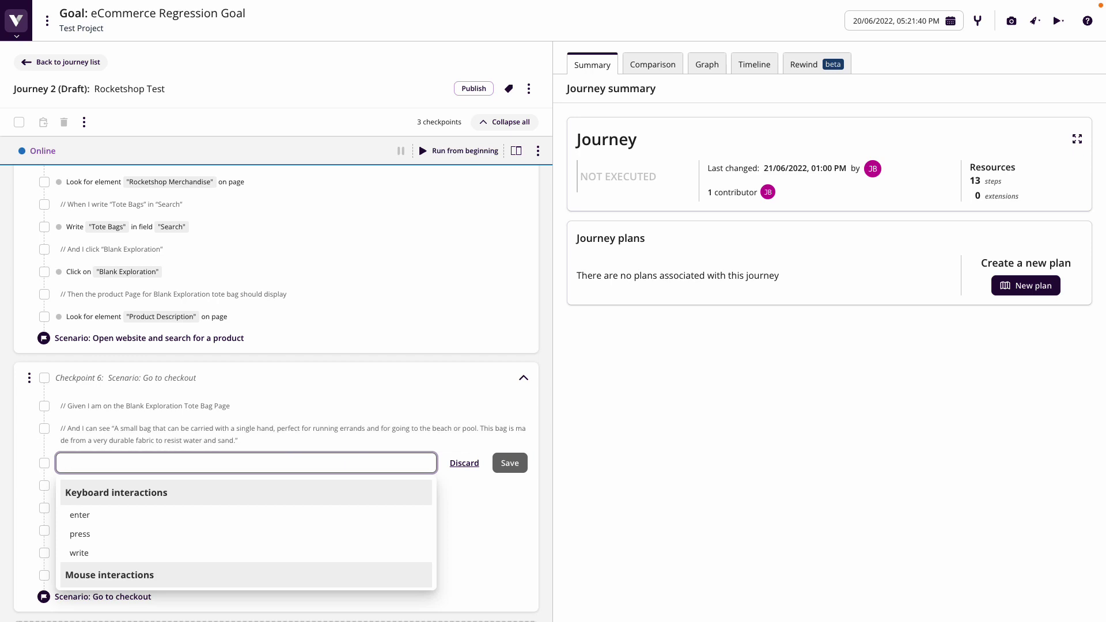
key("Escape")
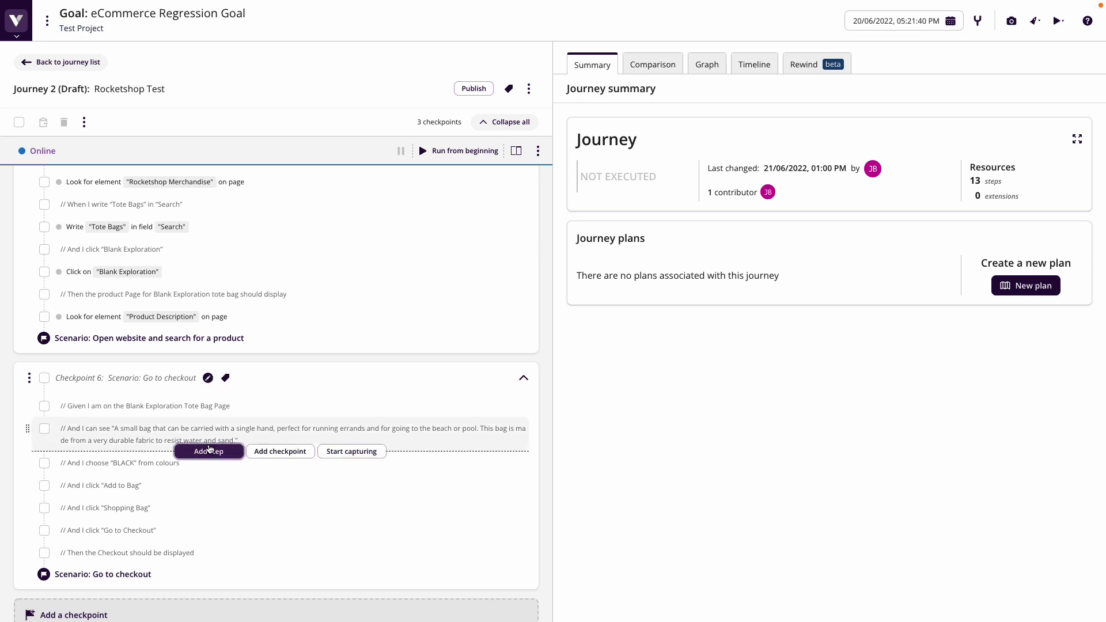
left_click(211, 450)
type("Look for \"")
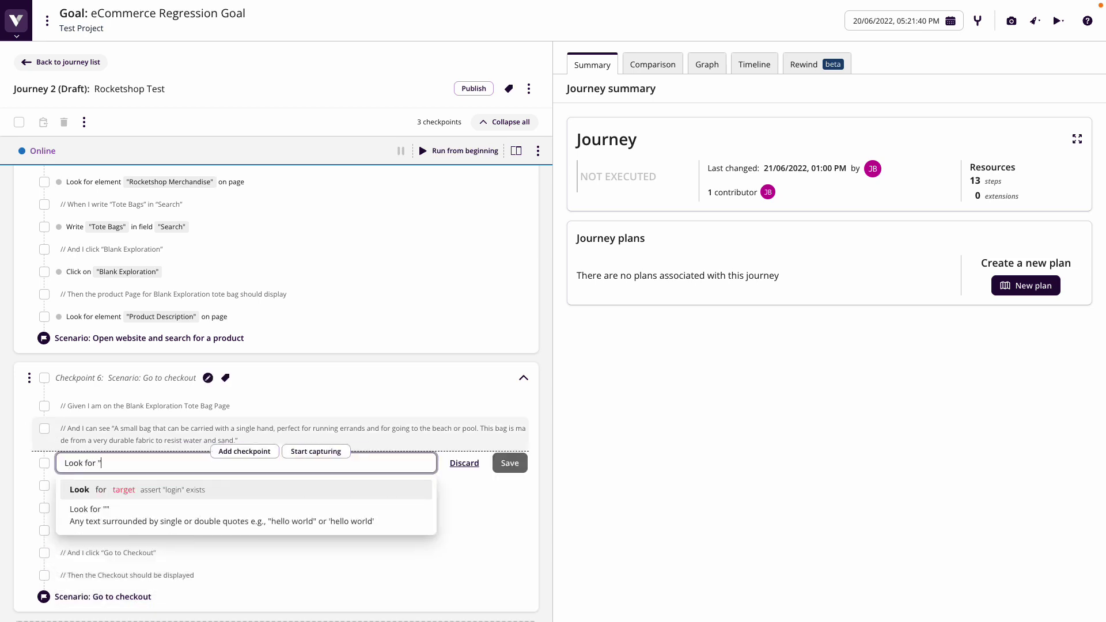
type("A small bag that can be carried with a single hand, perfect for running errands and for going to the beach or pool. This bag is made from a very durable fabric to resist water and sand.")
type("\"")
left_click(510, 463)
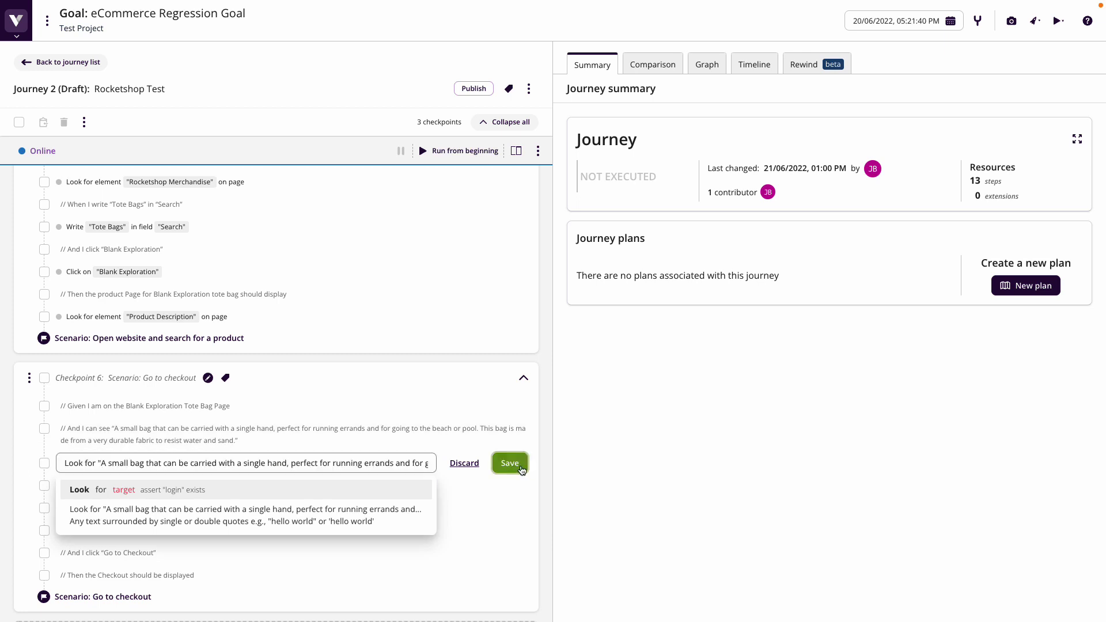
key("Escape")
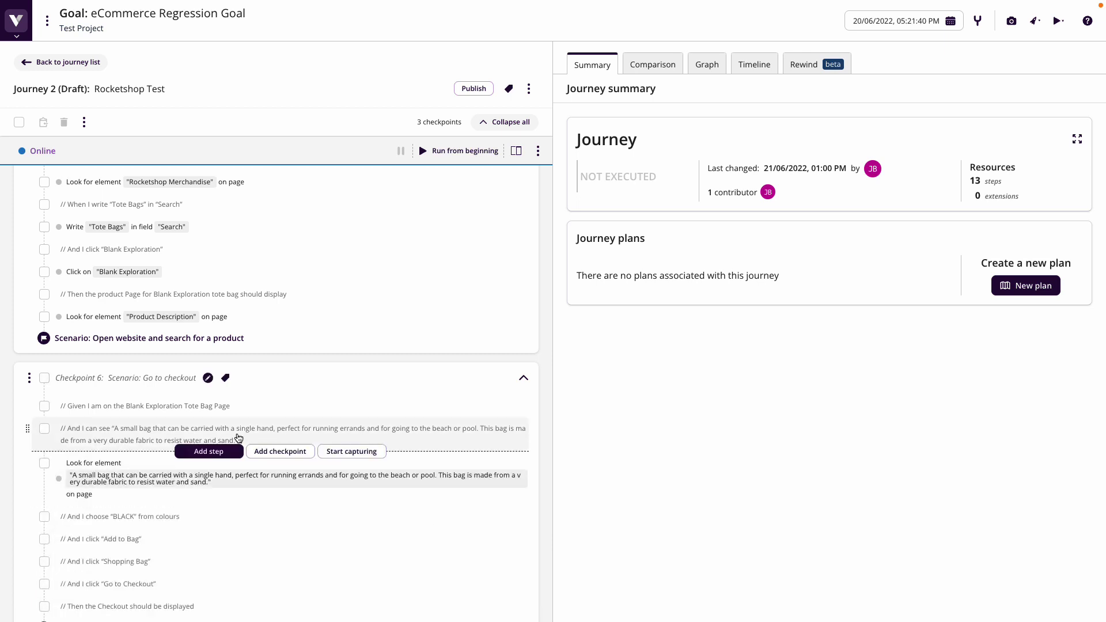
Step: Add steps Click on "BLACK" and Click "add to Bag" under their comments
scroll(196, 456, "down", 1)
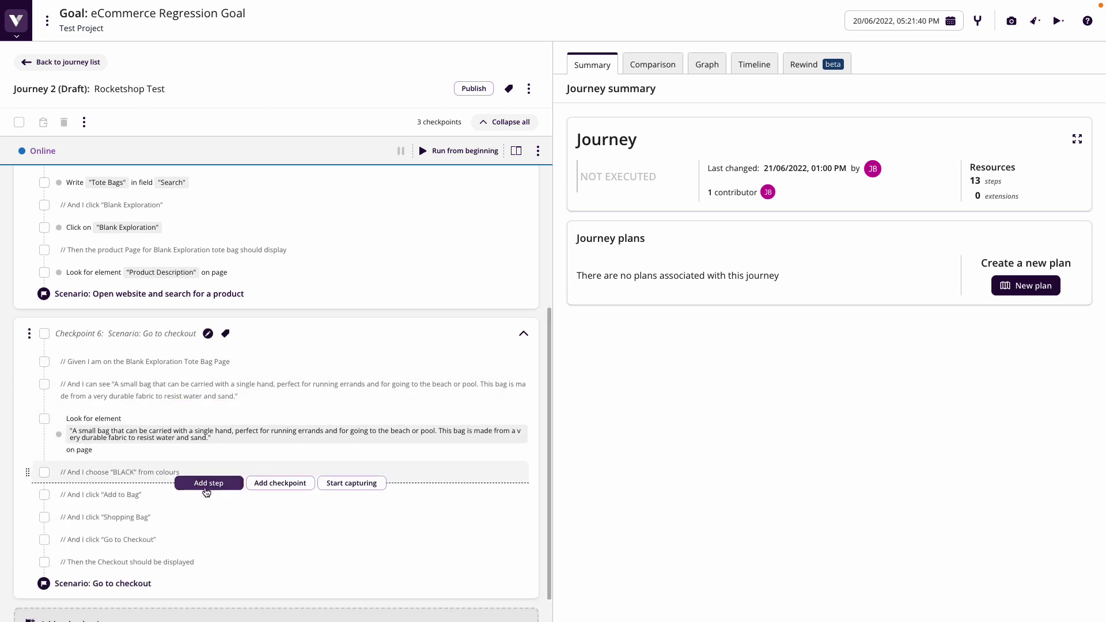
left_click(209, 483)
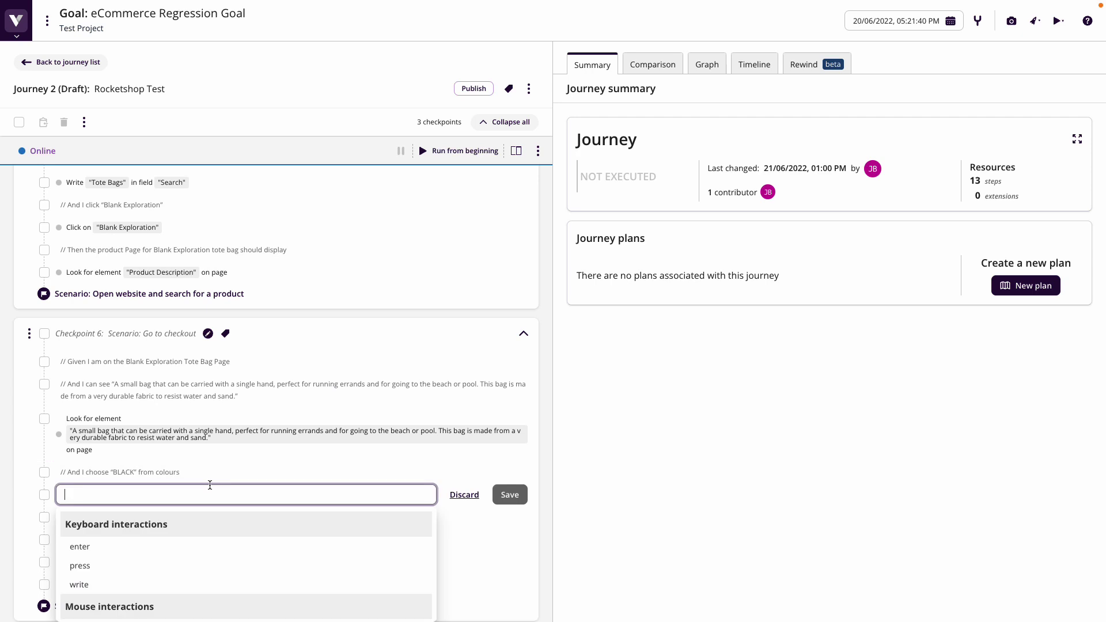
type("Click on \"BL")
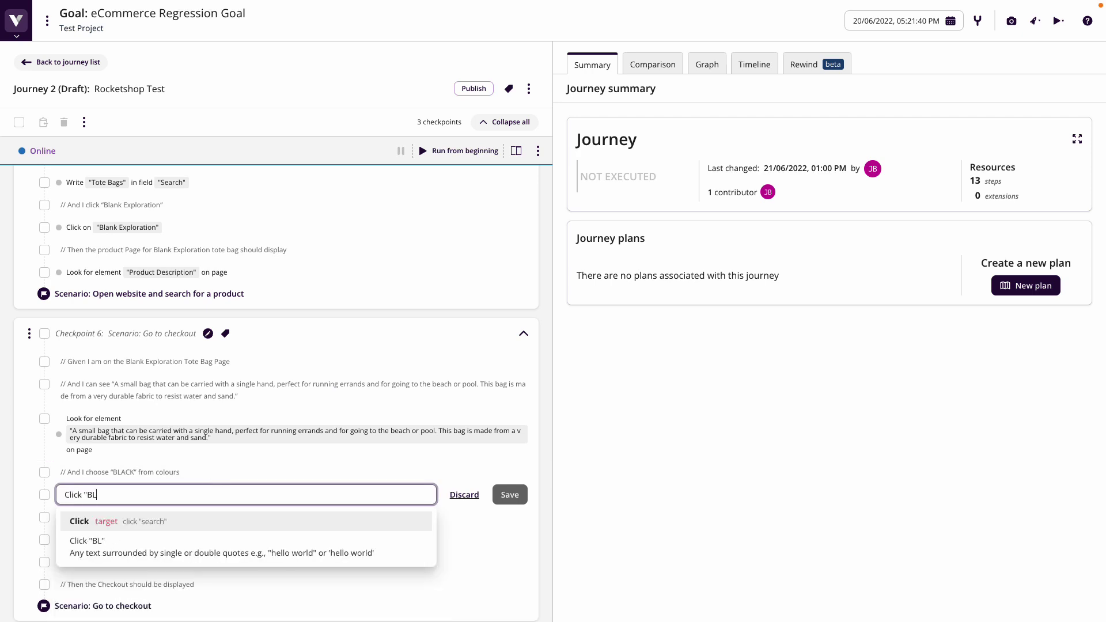
type("ACK\"")
key("Return")
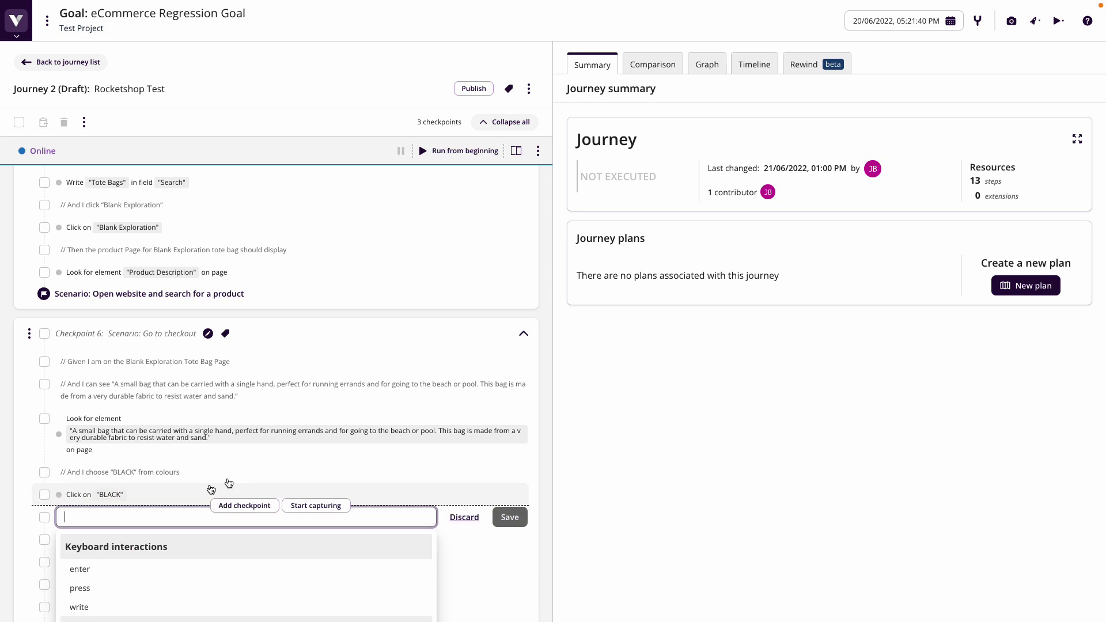
left_click(547, 539)
scroll(288, 461, "down", 1)
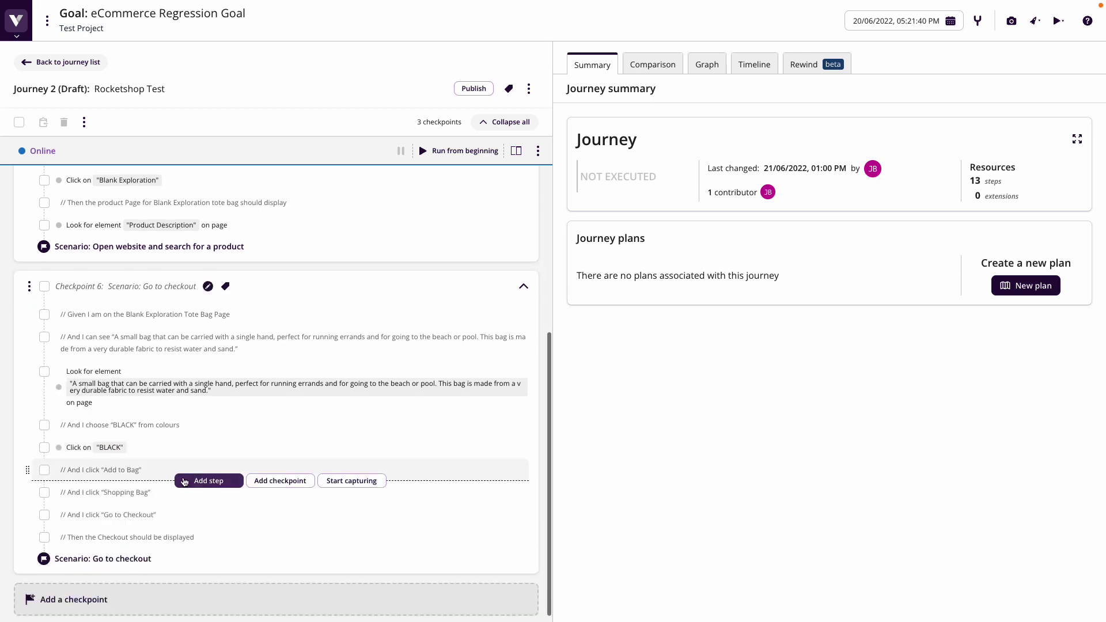
left_click(210, 480)
type("Click \"add ")
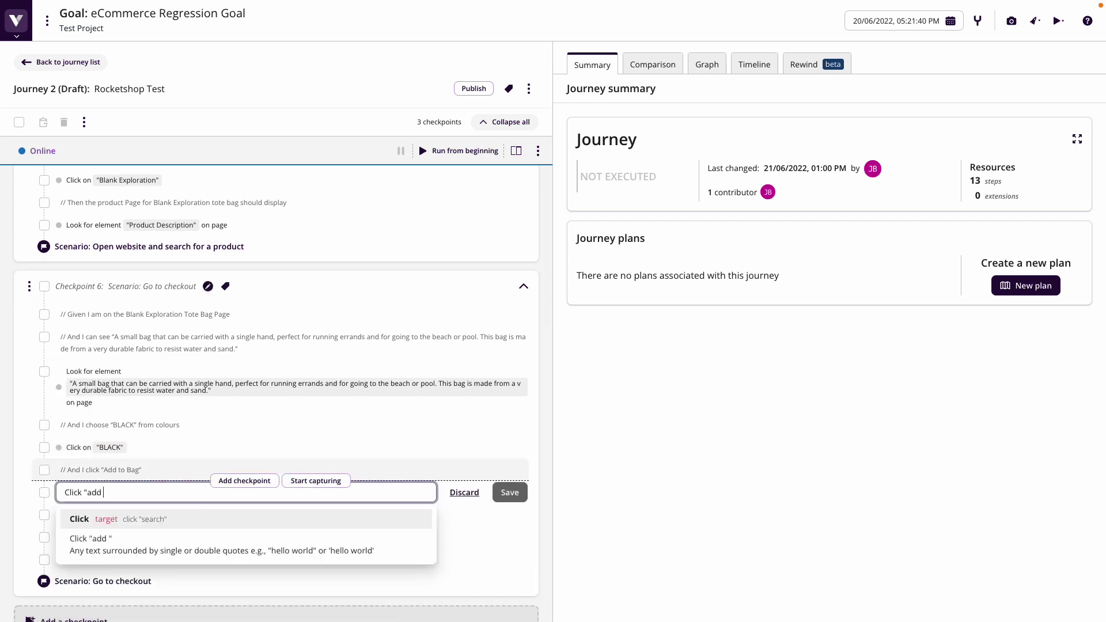
type("to Bag\"")
key("Return")
left_click(548, 502)
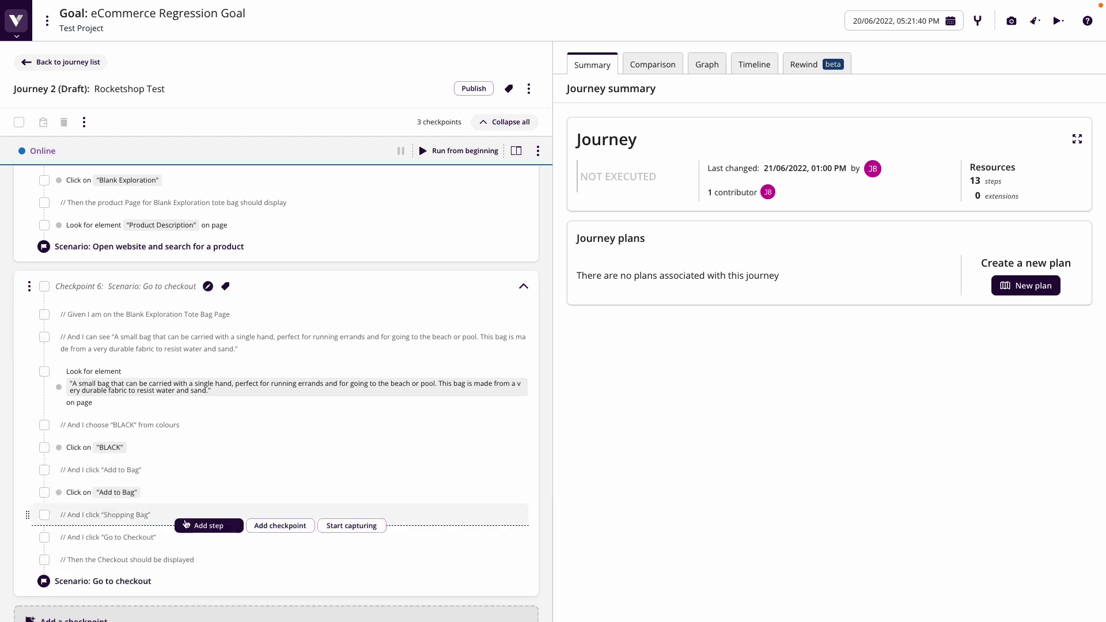
Step: Add steps clicking "Shopping Bag" and "Go to Checkout" under their comments
left_click(185, 524)
type("Click \"Sho")
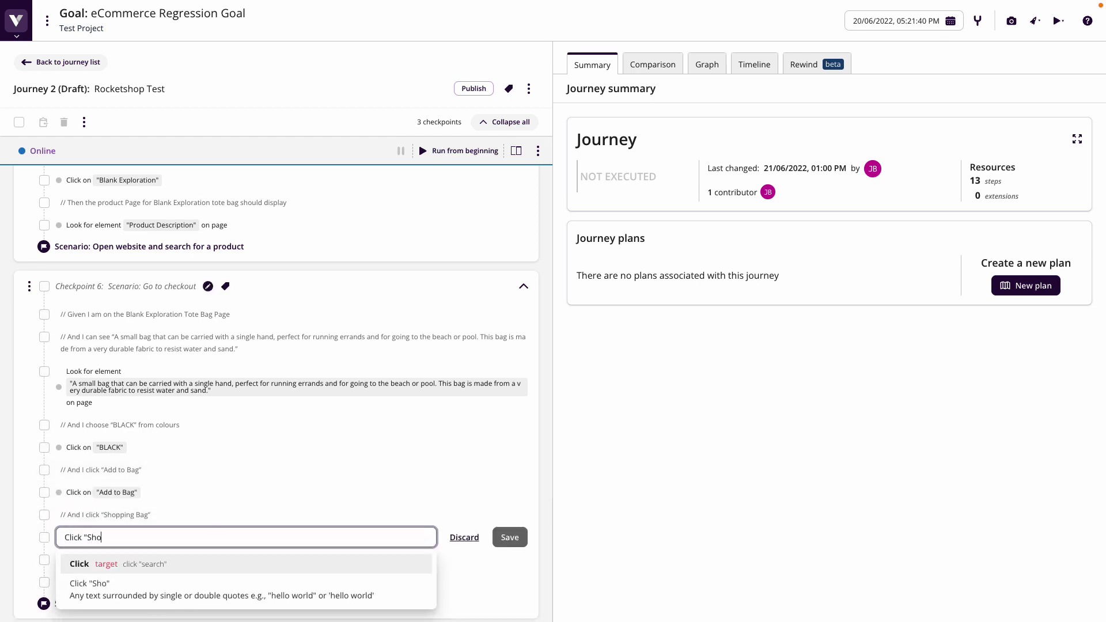
type("pping Bag\"")
key("Return")
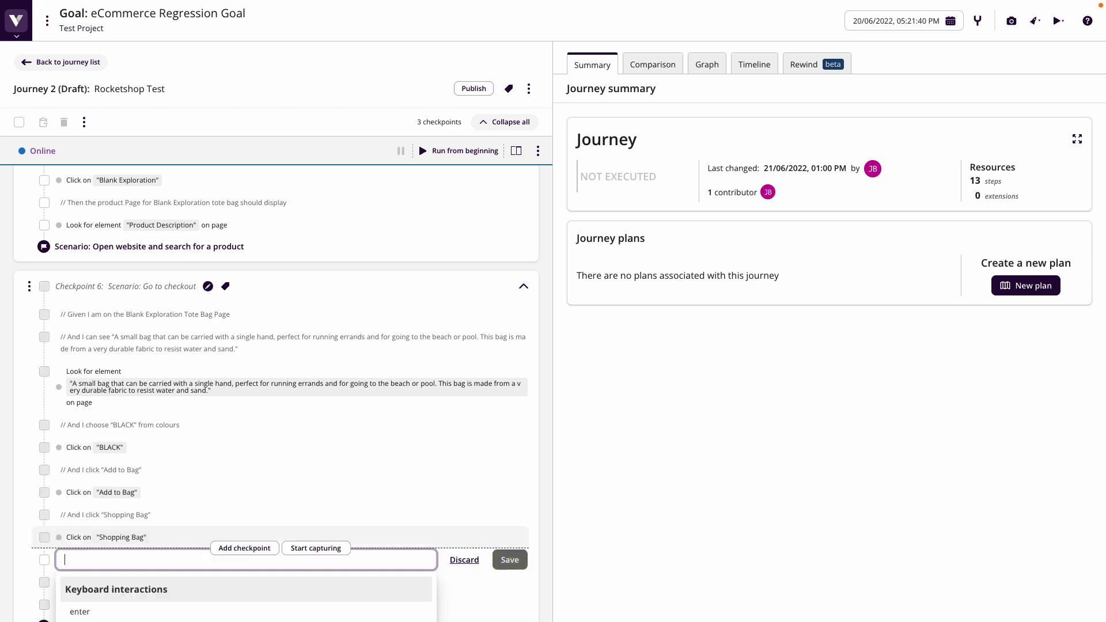
key("Escape")
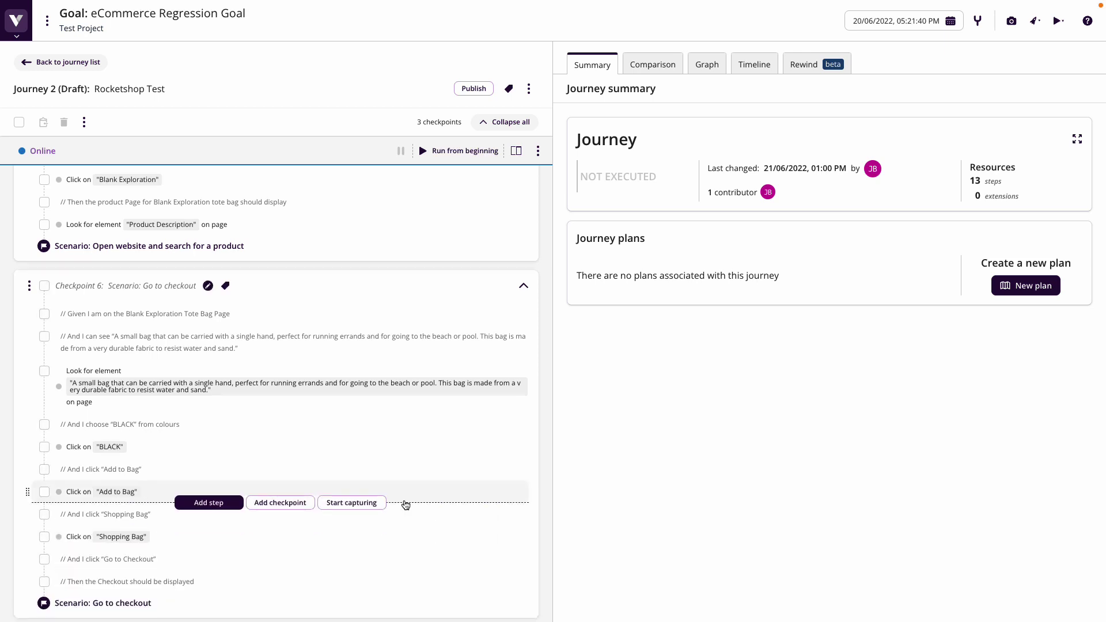
scroll(403, 504, "down", 1)
left_click(202, 520)
type("Clic")
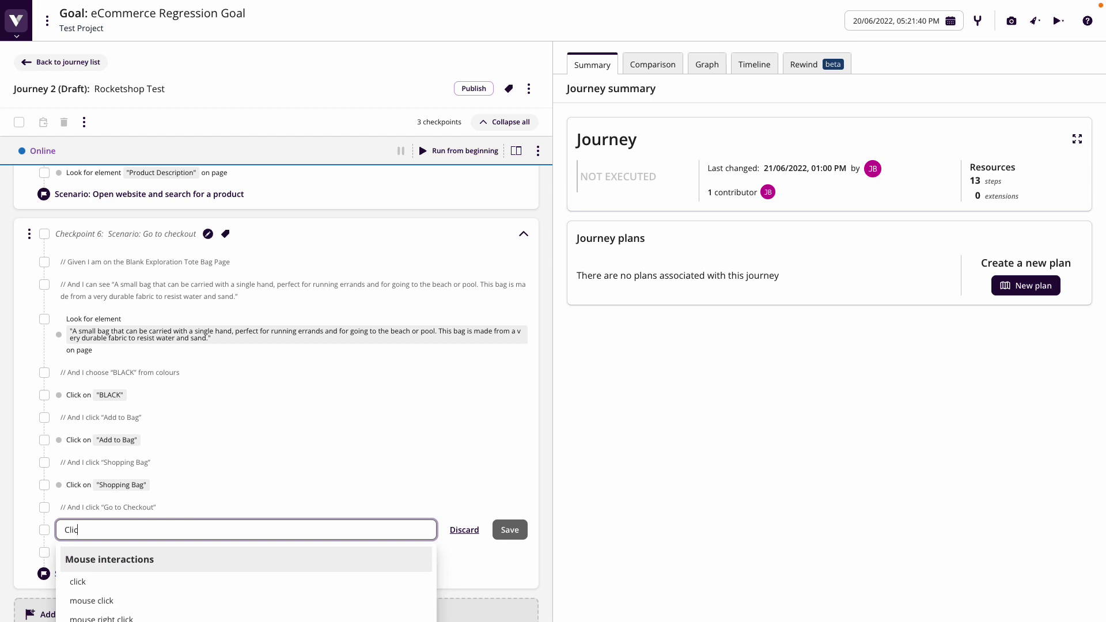
type("k on \"Go to Chec")
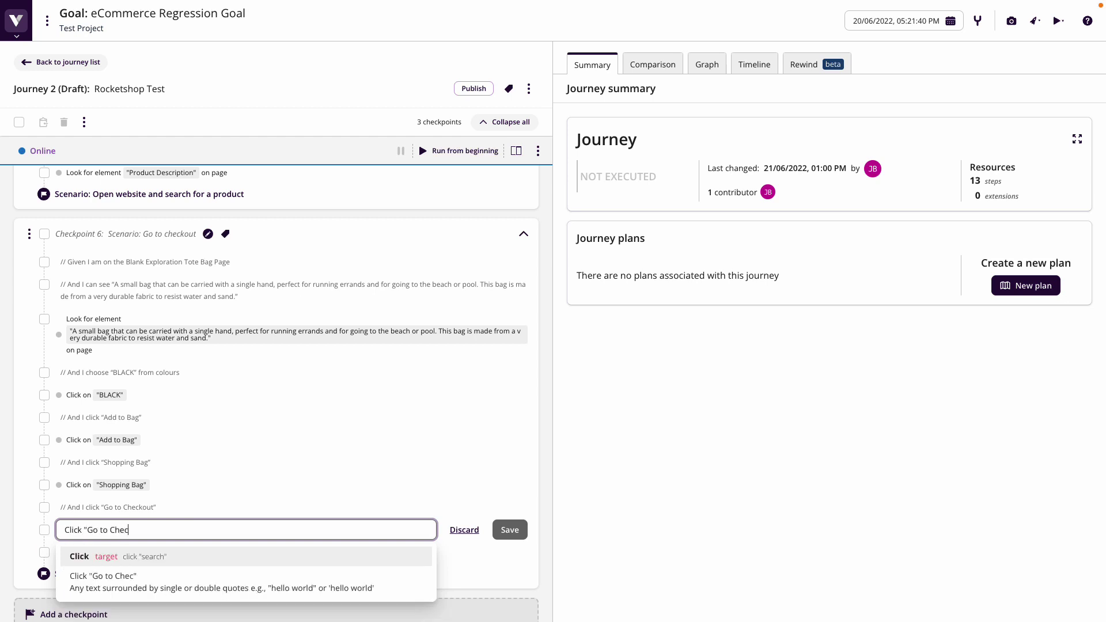
type("kout\"")
key("Return")
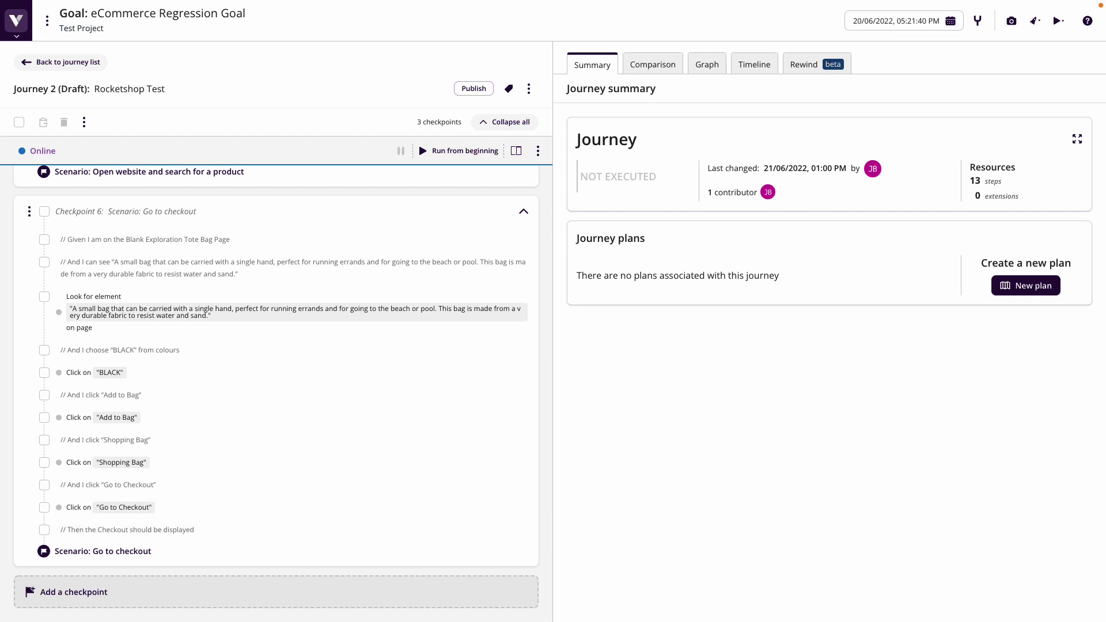
Step: Add a step under the Checkout displayed comment that looks for "Guest Checkout"
left_click(238, 539)
type("L")
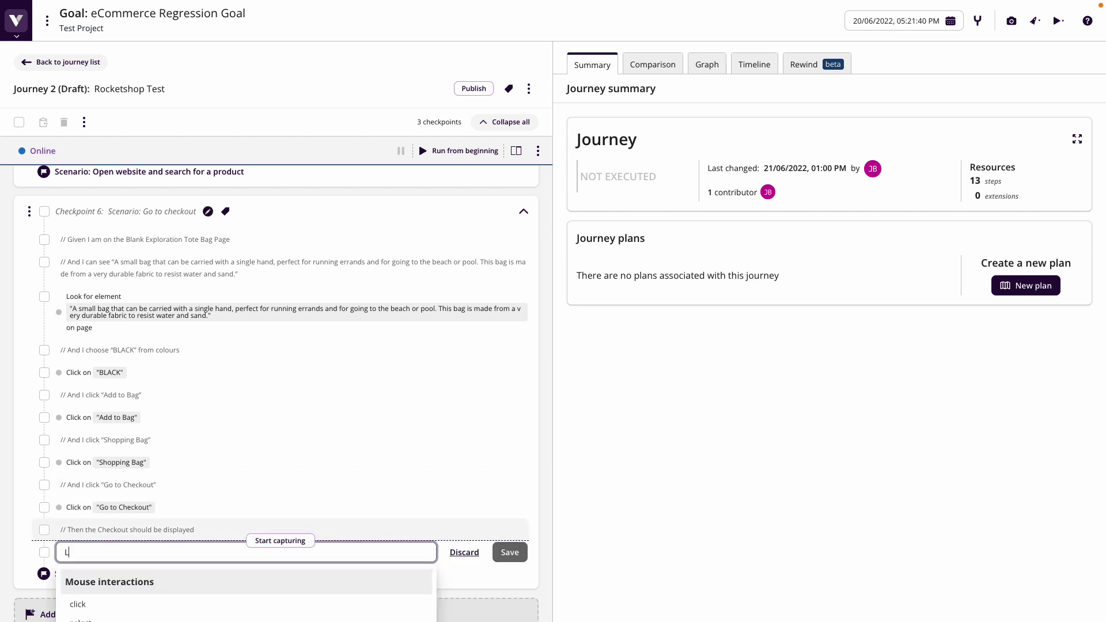
type("ook for \"Guest ")
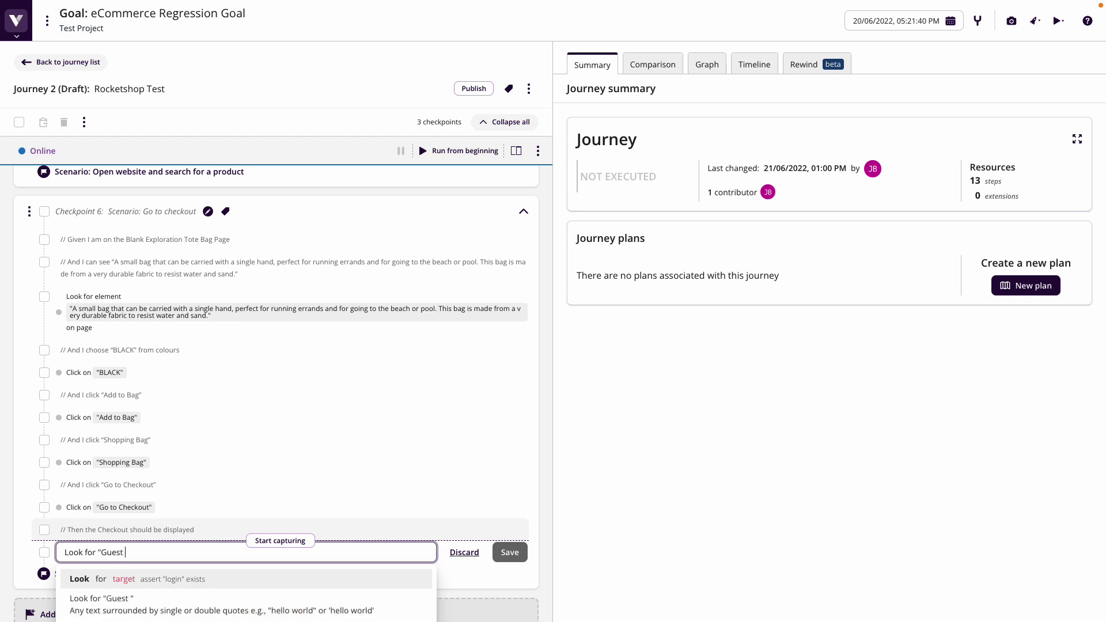
type("Checkout")
left_click(510, 552)
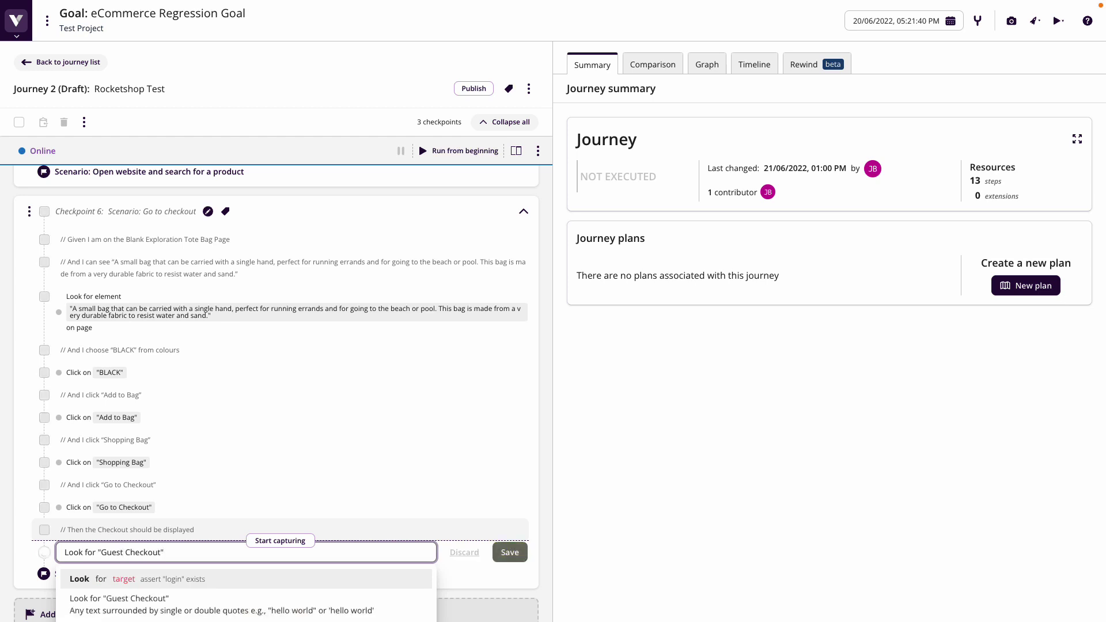
scroll(381, 513, "up", 6)
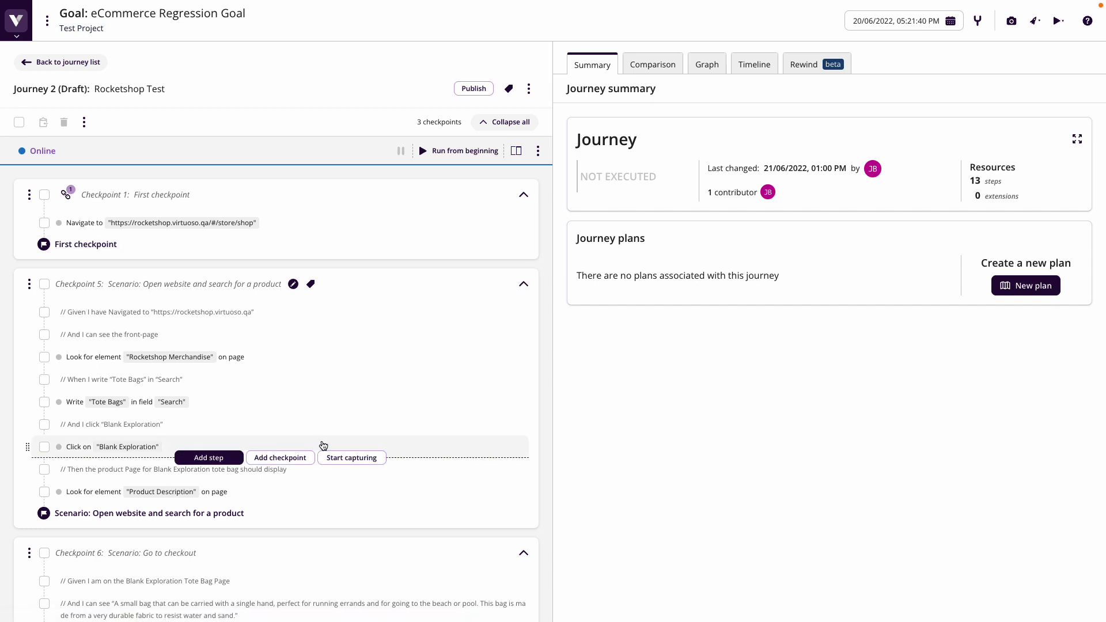
Step: Check that the Rocketshop BDD File requirement is covered by 2: Rocketshop Test, then reopen that journey
left_click(17, 35)
left_click(63, 89)
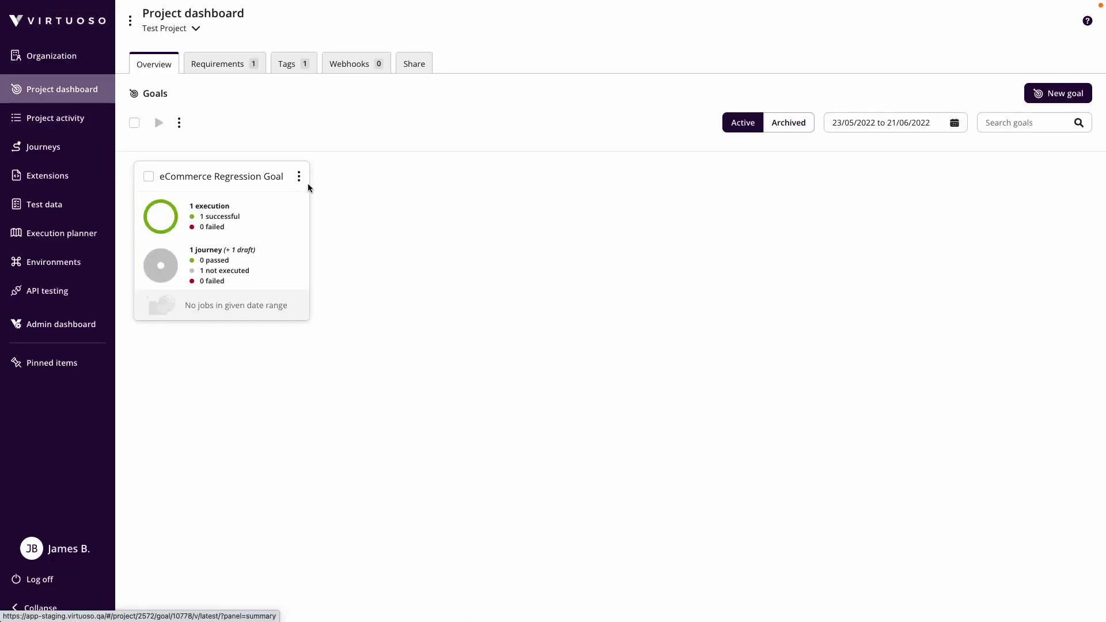
left_click(233, 64)
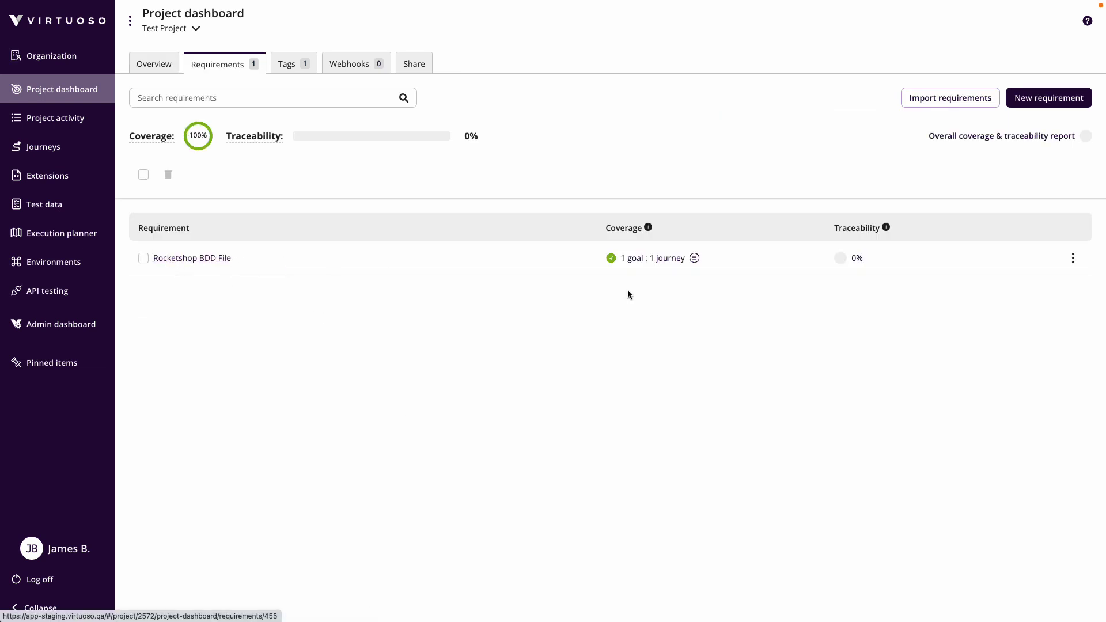
left_click(653, 264)
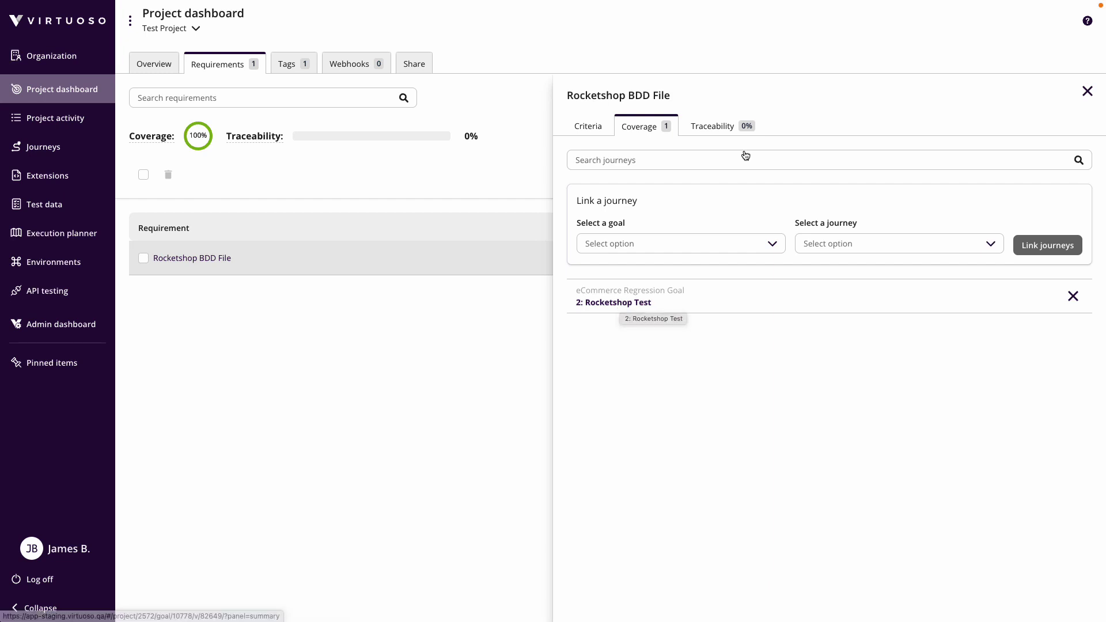
left_click(642, 304)
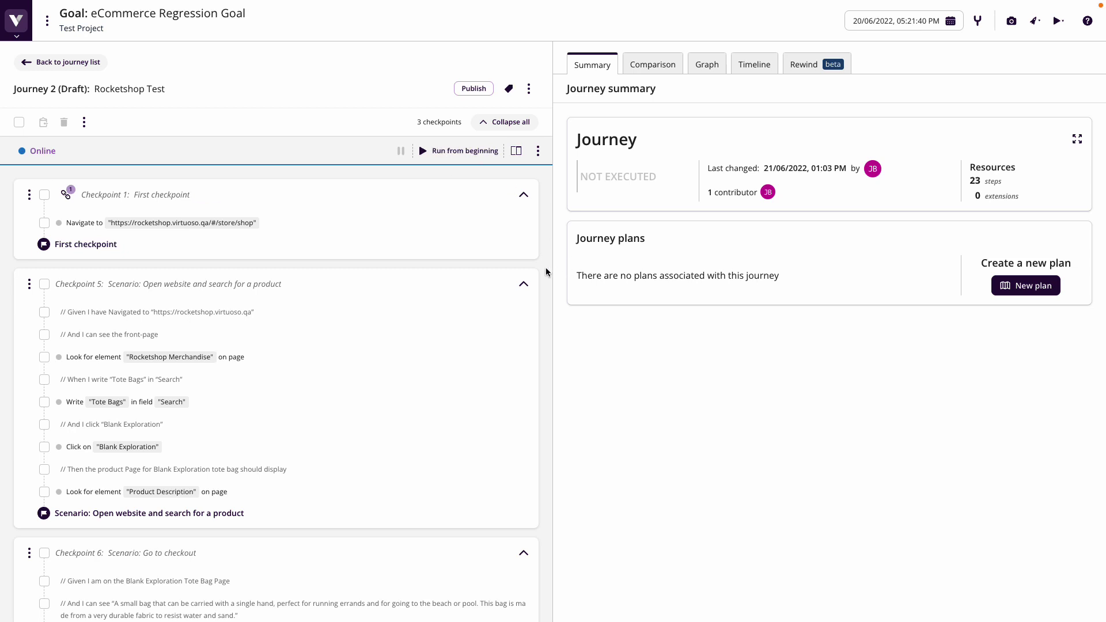
Step: Execute the Rocketshop Test journey and watch its steps turn green as they pass
left_click(529, 90)
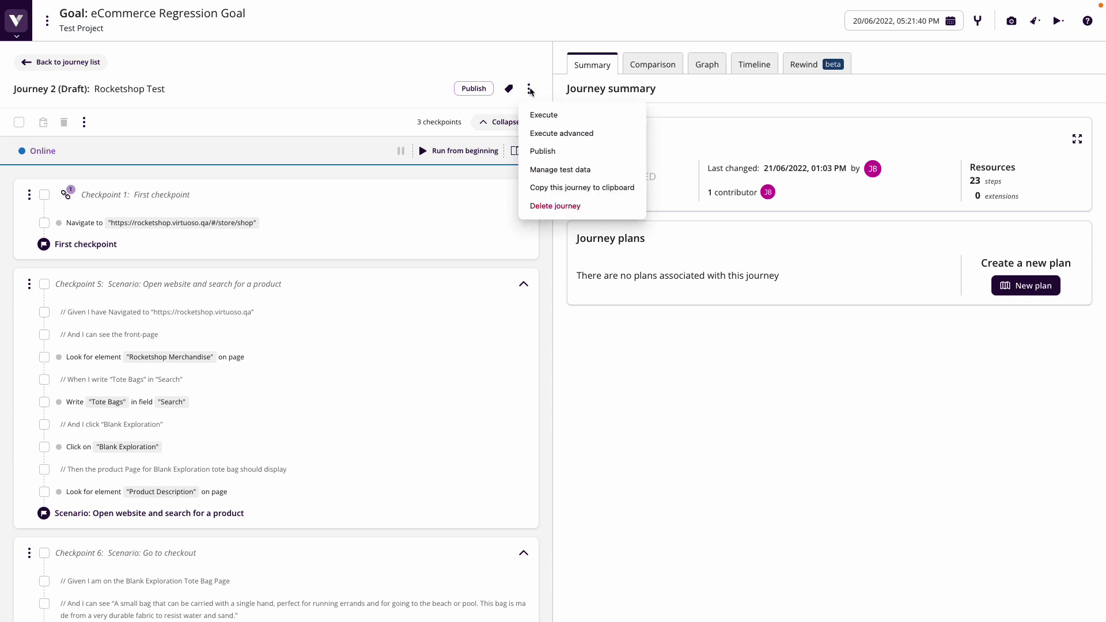
left_click(574, 115)
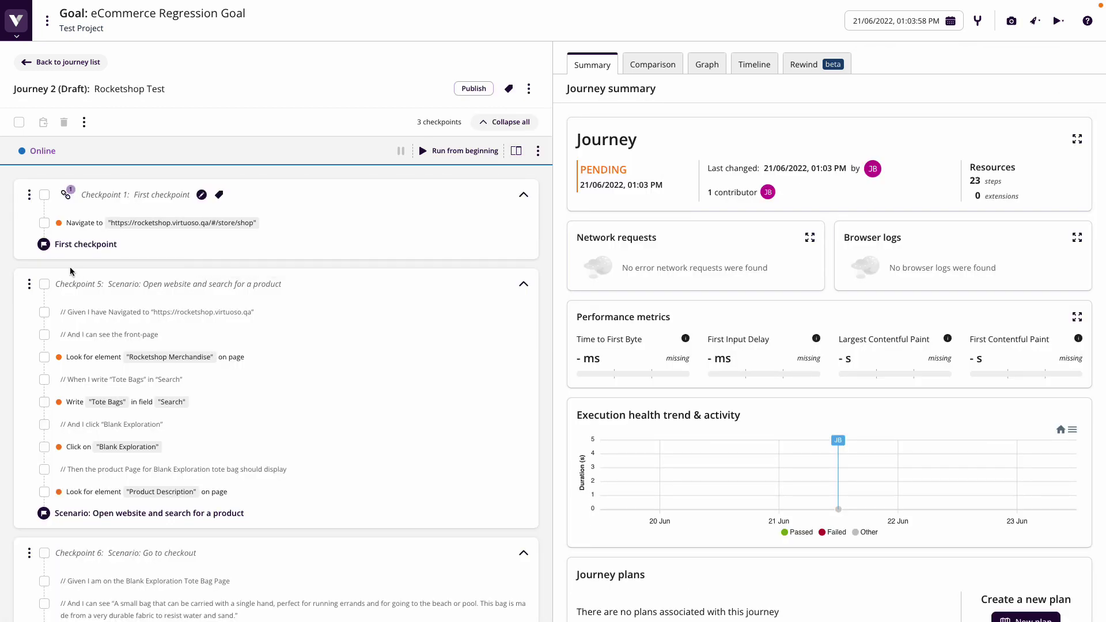
mouse_move(104, 412)
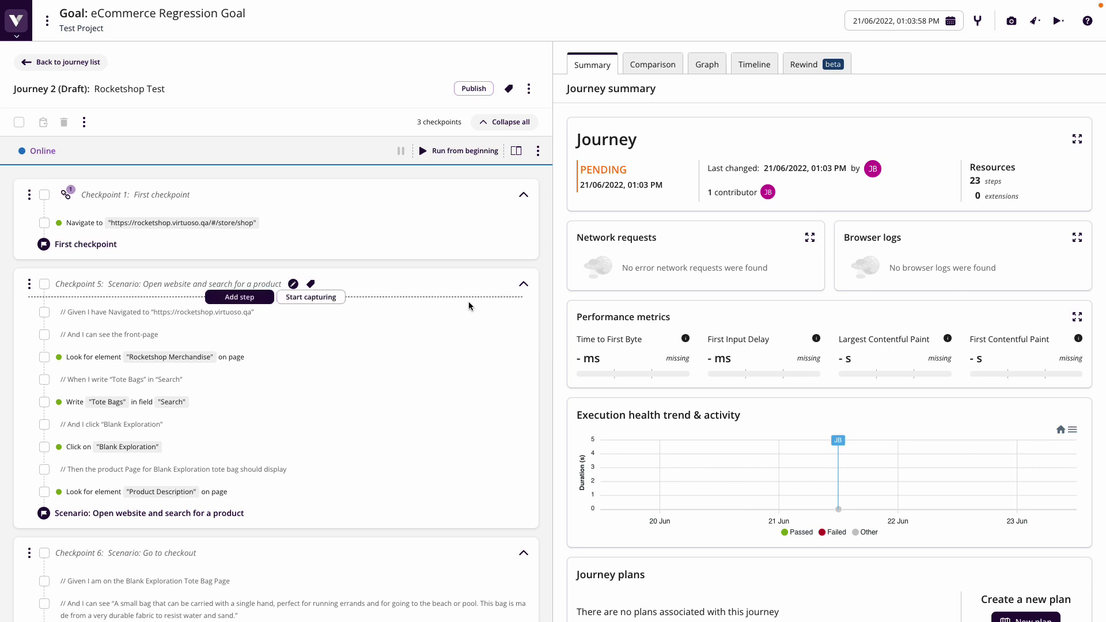
Step: Review screenshots of the Rocketshop Merchandise check and the Tote Bags search after interaction
mouse_move(199, 323)
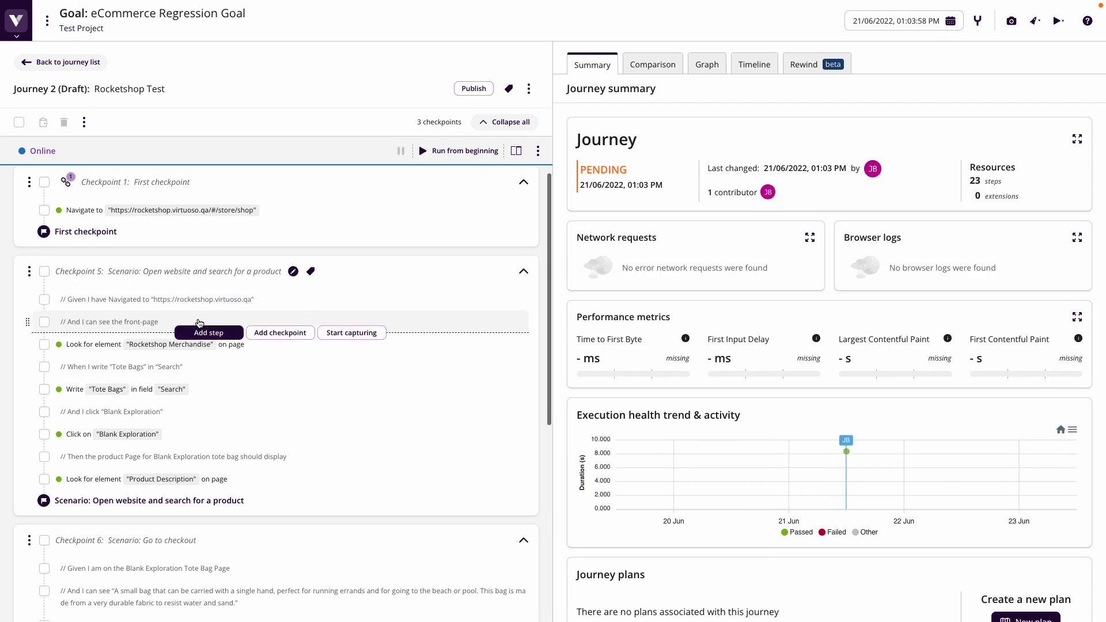
mouse_move(132, 226)
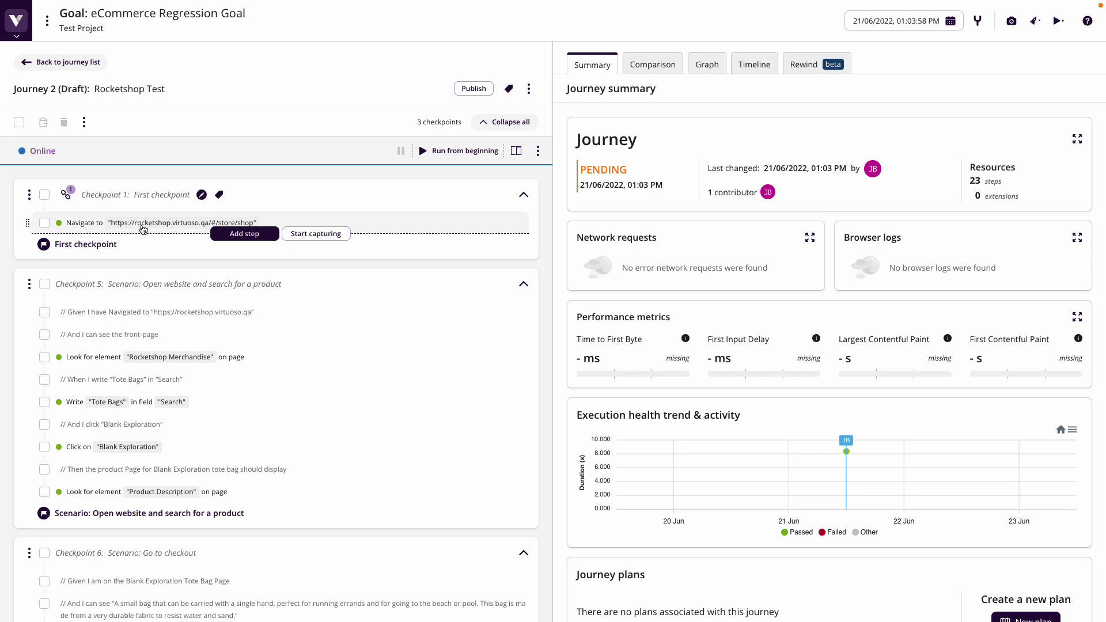
left_click(139, 357)
left_click(516, 151)
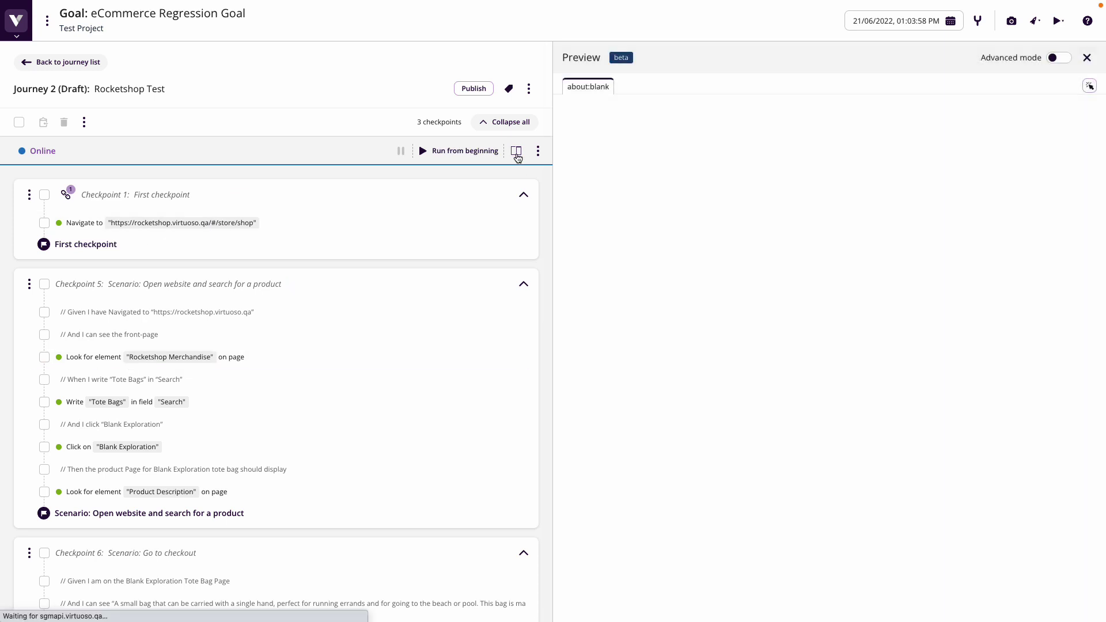
left_click(173, 358)
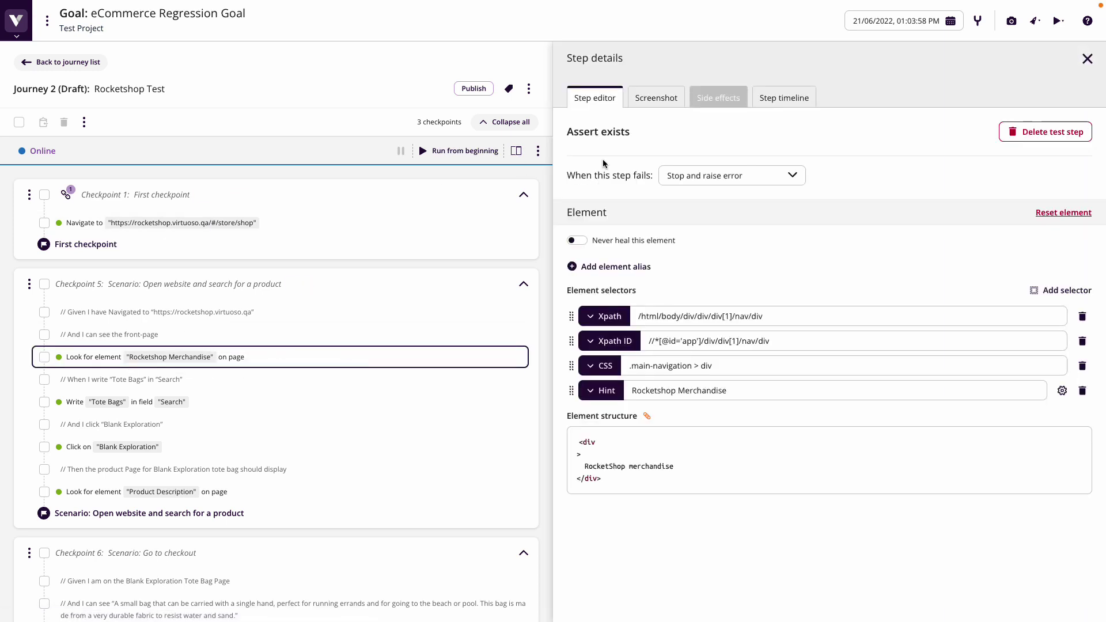
left_click(662, 95)
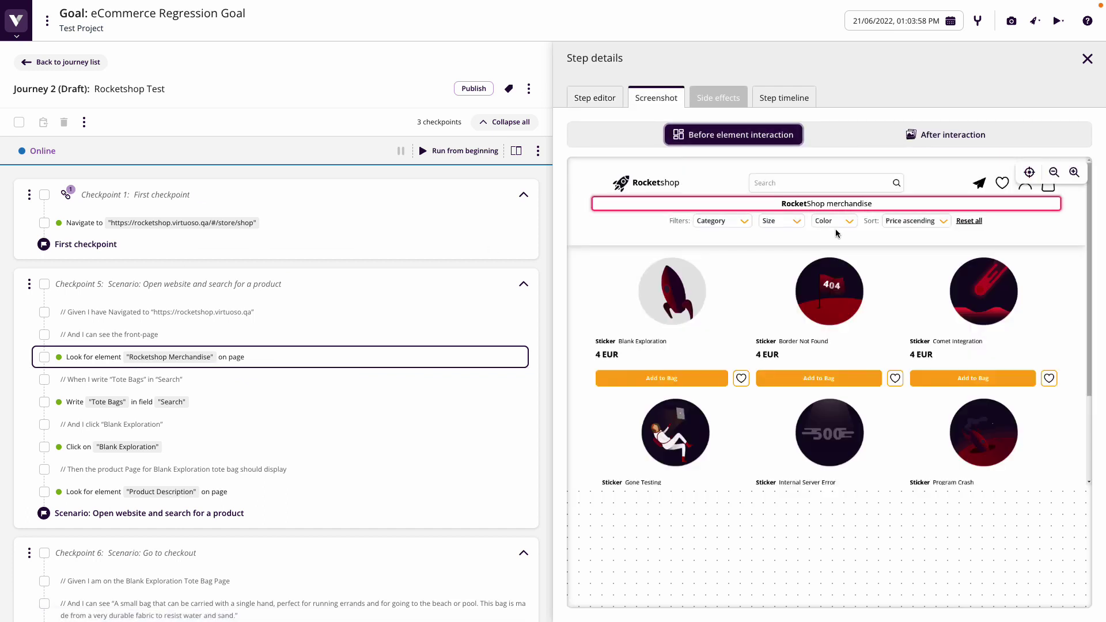
left_click(184, 410)
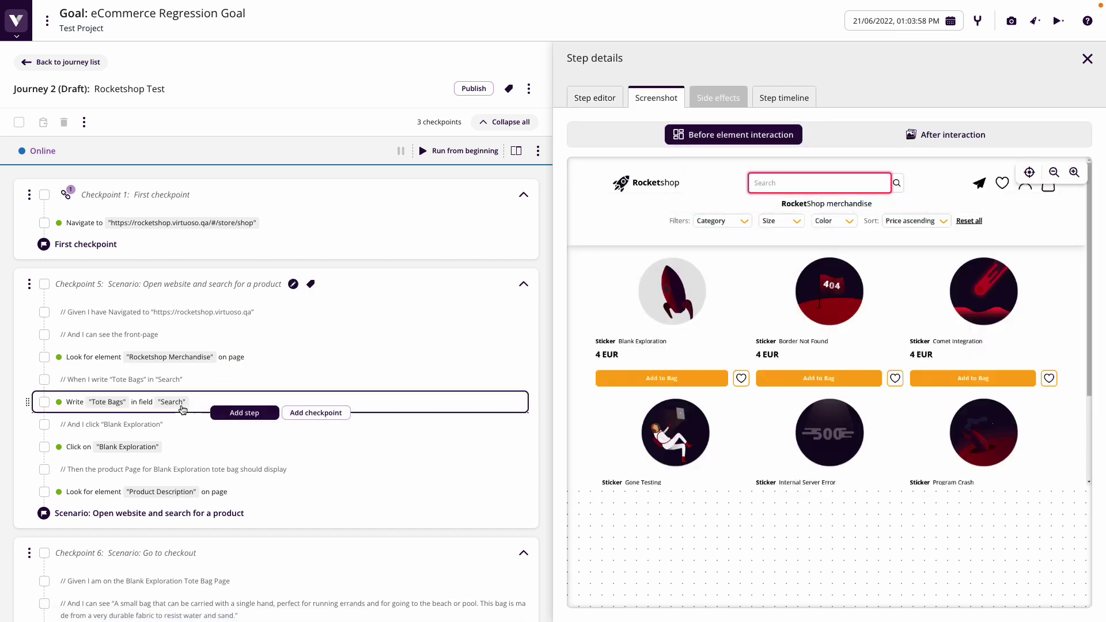
left_click(932, 135)
scroll(433, 389, "down", 1)
Step: Review the Blank Exploration before-click screenshot and the Product Description and description-text checks
left_click(432, 390)
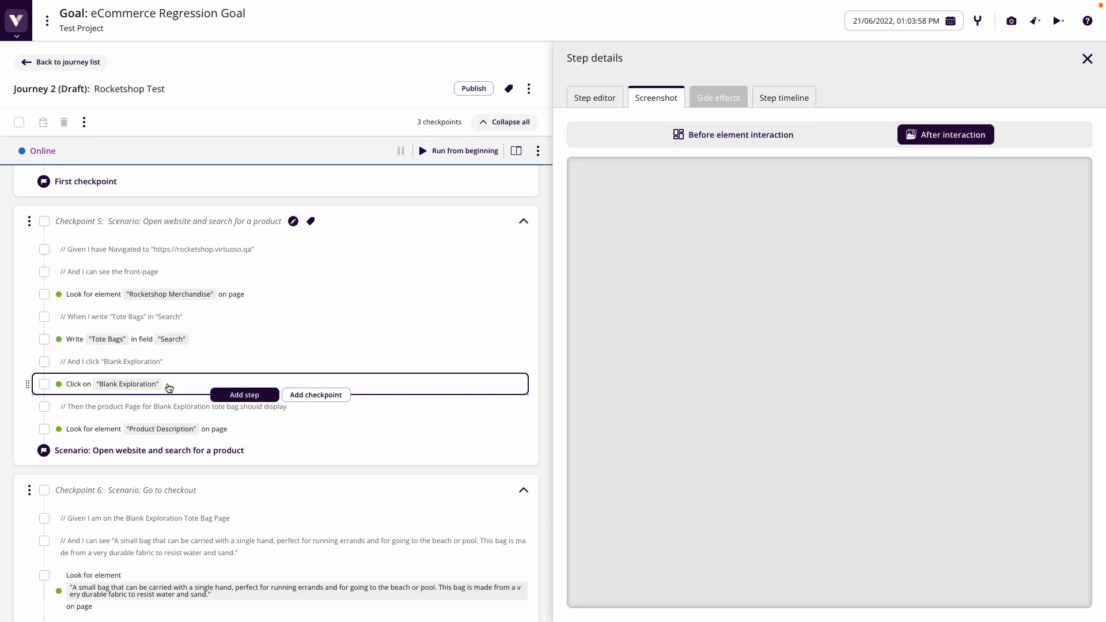
left_click(734, 136)
scroll(323, 319, "down", 1)
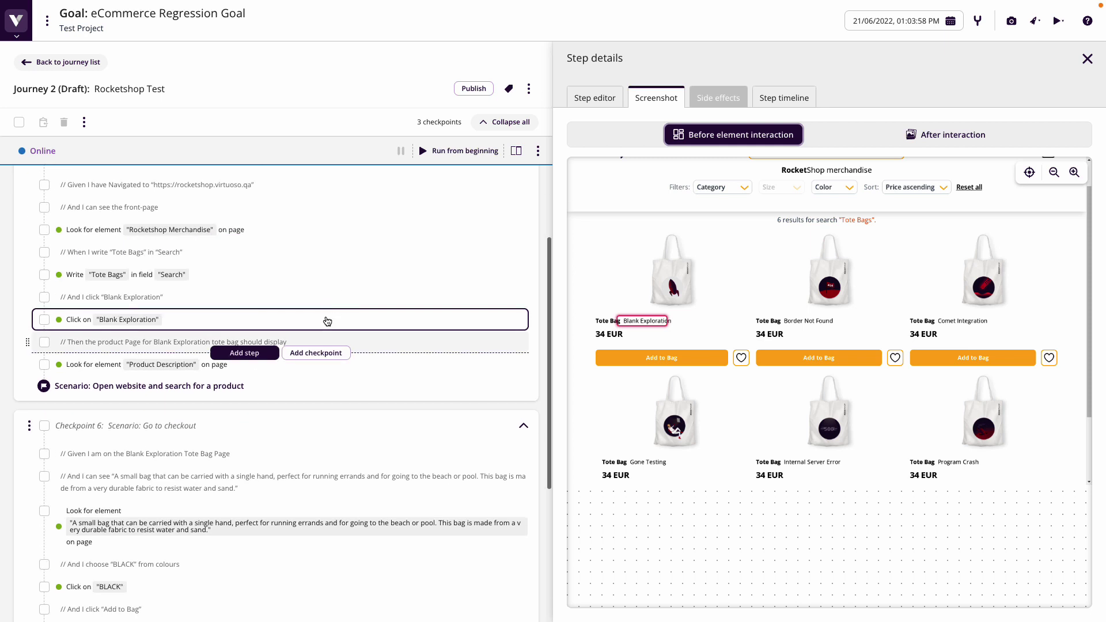
left_click(172, 367)
scroll(172, 368, "down", 2)
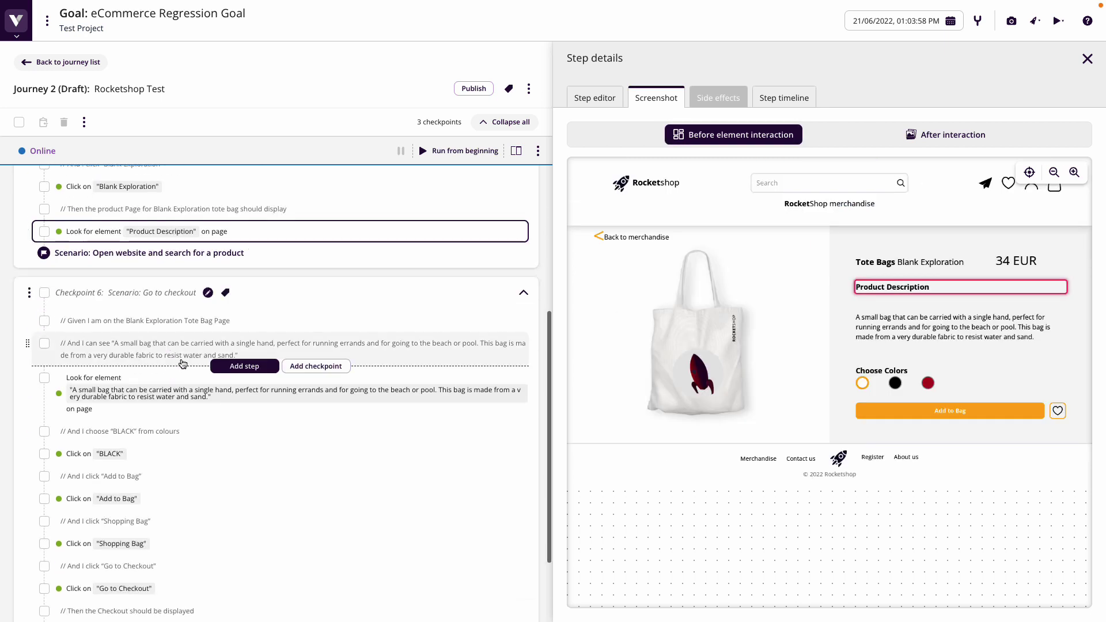
left_click(230, 392)
mouse_move(972, 306)
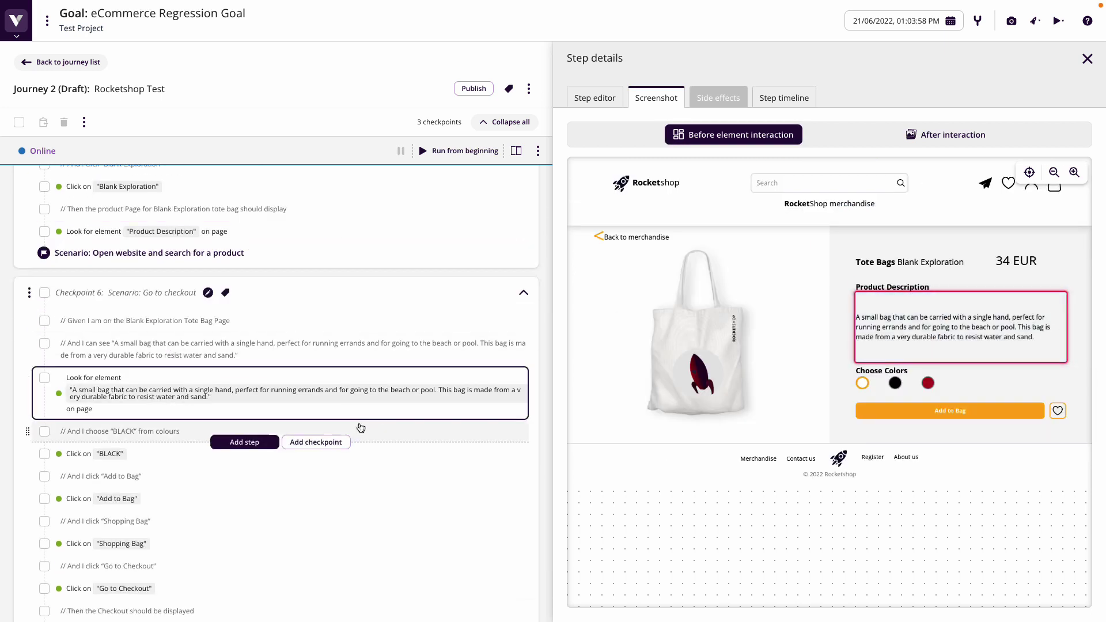
scroll(300, 426, "down", 1)
Step: Review the BLACK, Add to Bag, Shopping Bag, Go to Checkout and Guest Checkout step screenshots
left_click(110, 400)
mouse_move(896, 391)
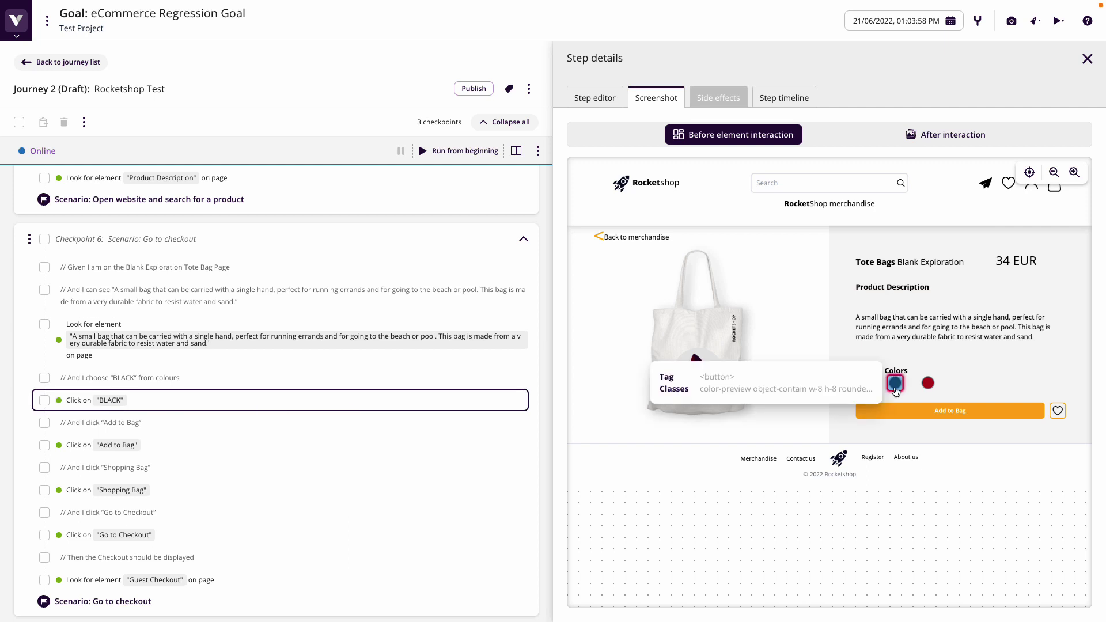
scroll(150, 430, "down", 1)
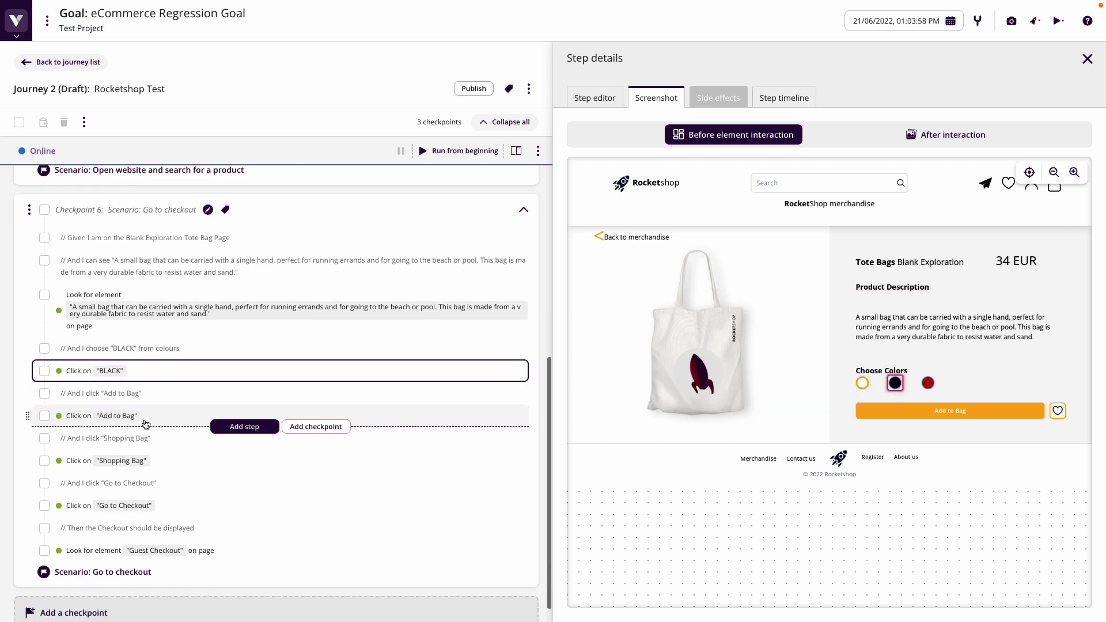
left_click(144, 423)
left_click(134, 471)
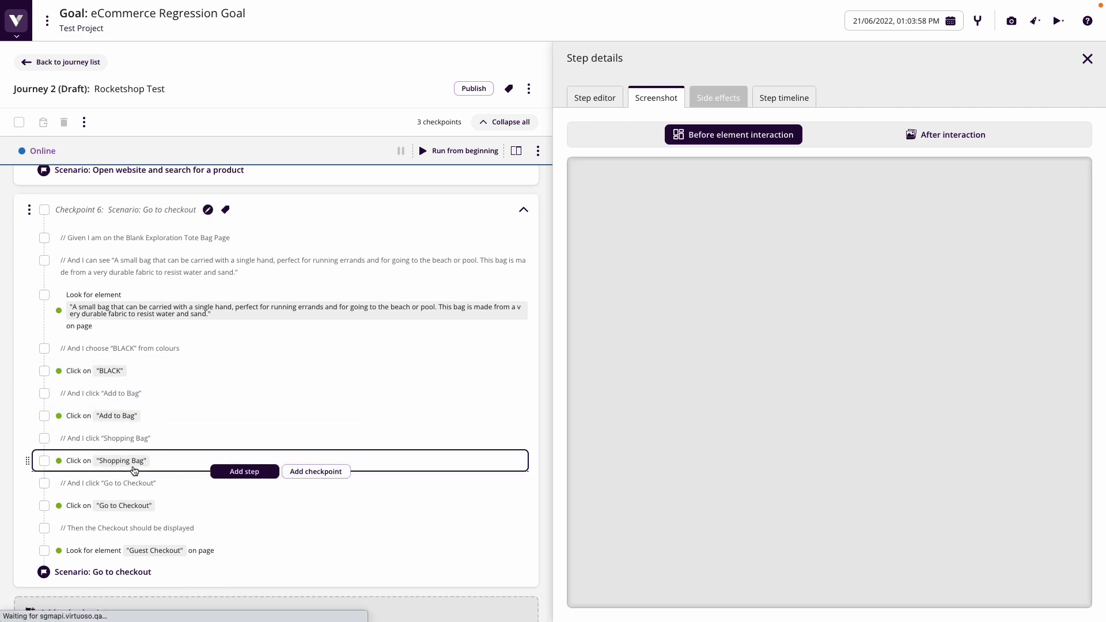
left_click(162, 508)
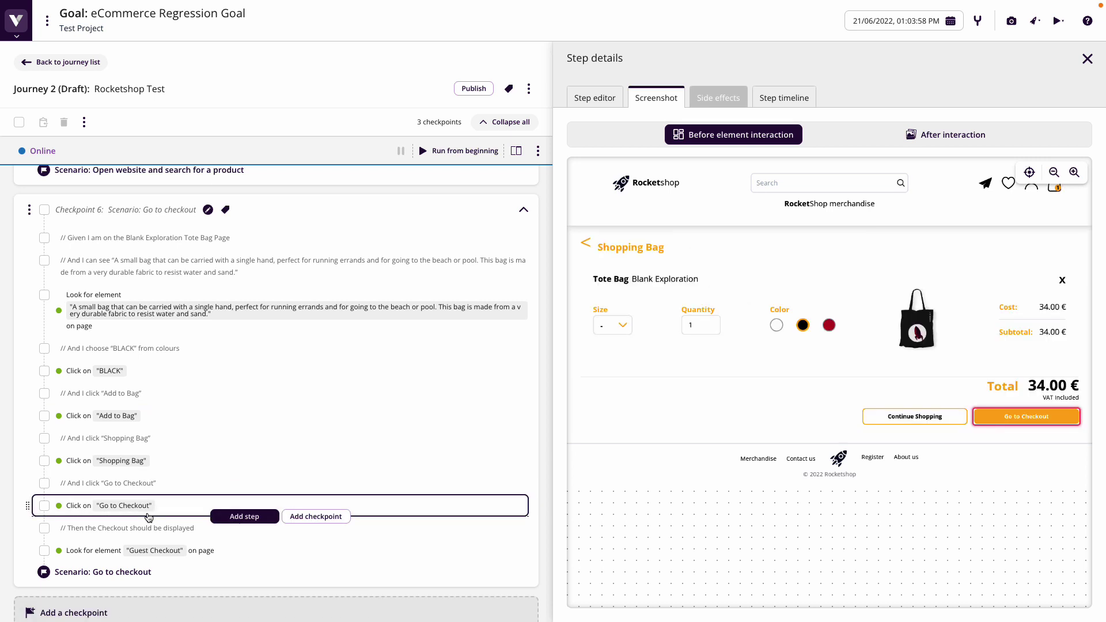
scroll(166, 527, "down", 1)
left_click(167, 530)
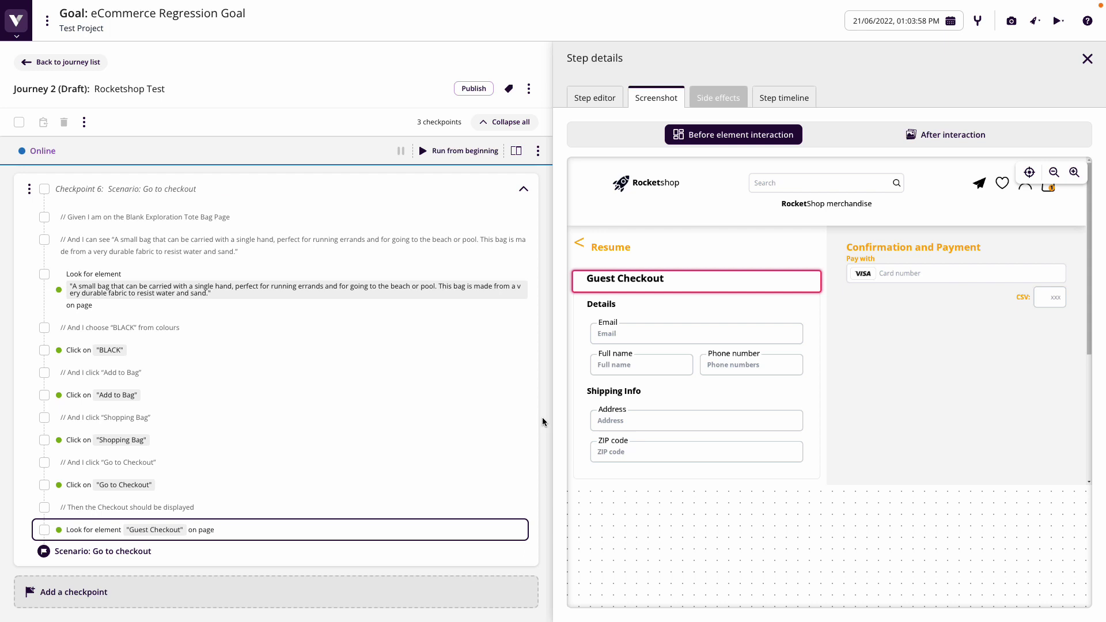
scroll(426, 380, "up", 6)
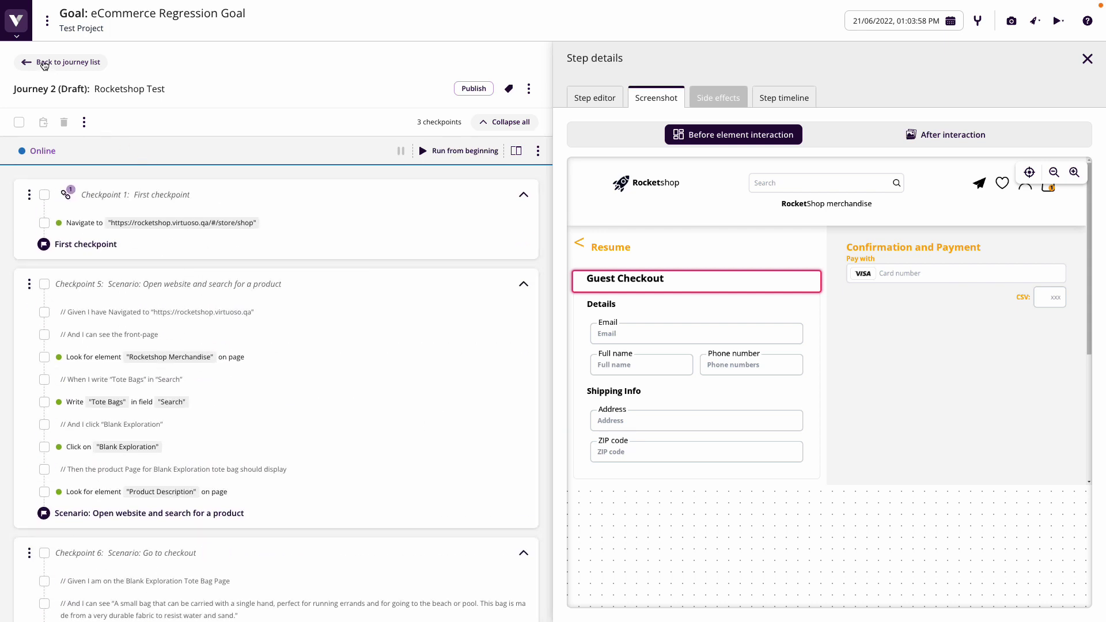
Step: Open the Rocketshop BDD File requirement's 100% traceability details from the Requirements list
left_click(16, 22)
left_click(61, 90)
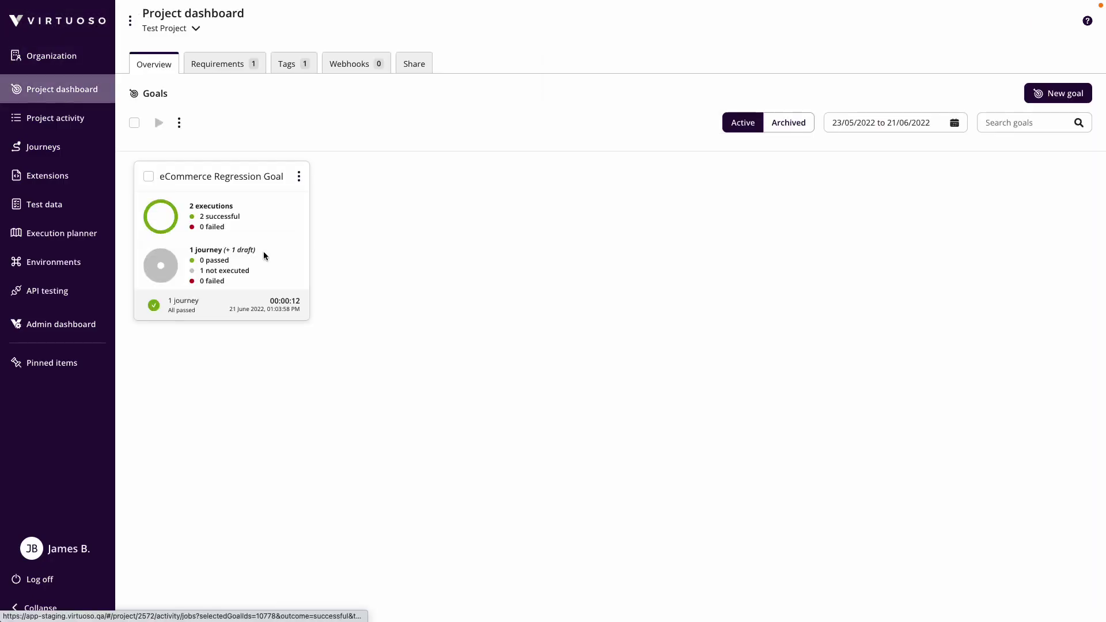
left_click(218, 70)
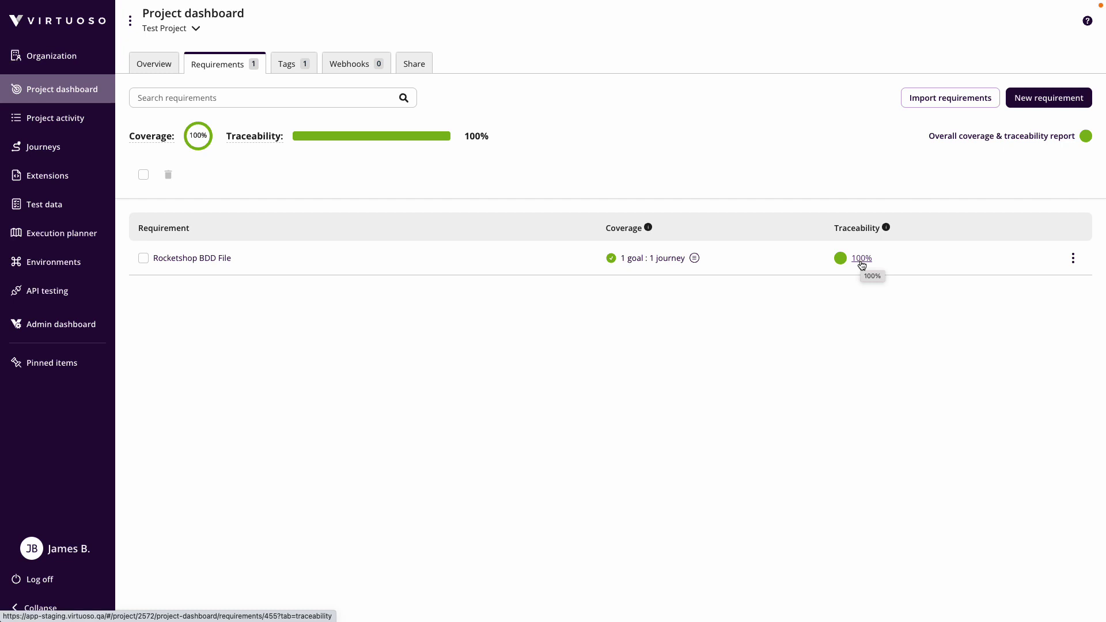
left_click(862, 261)
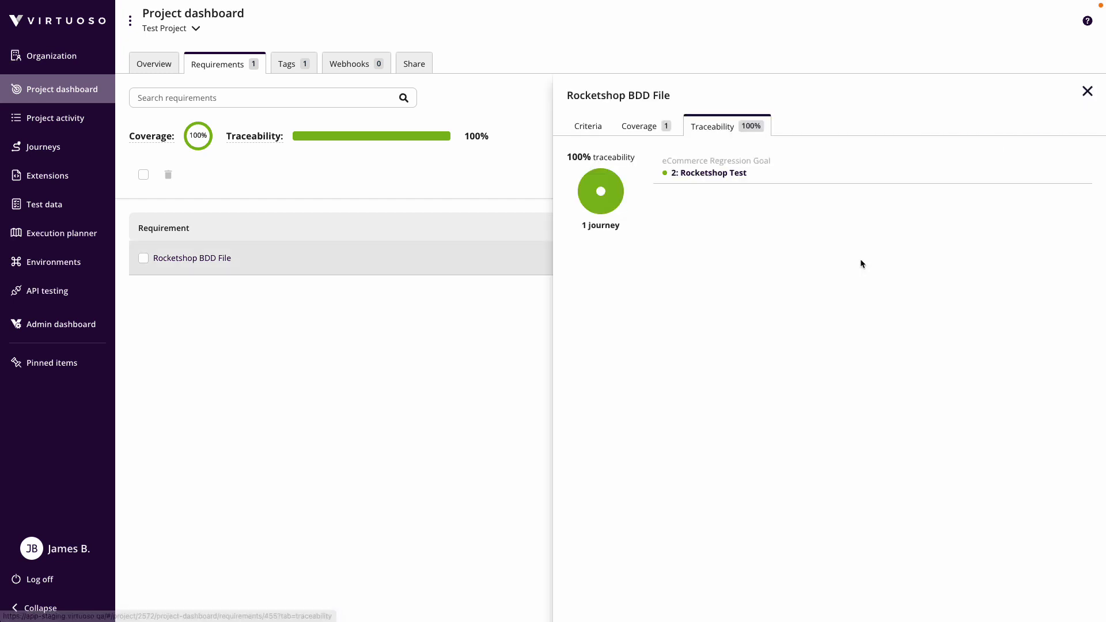
left_click(711, 174)
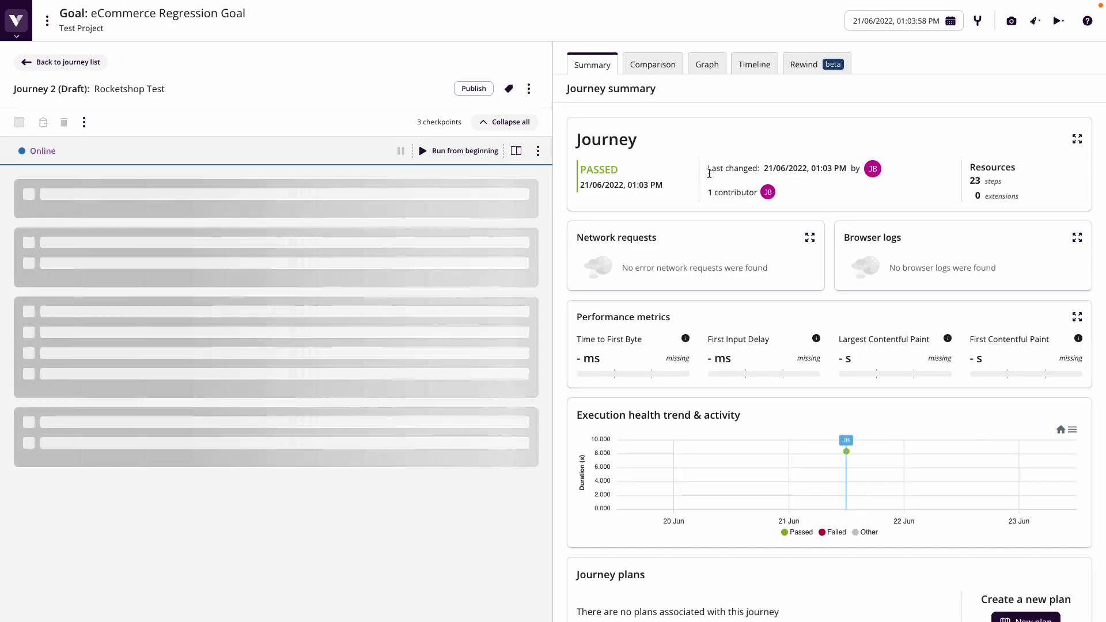